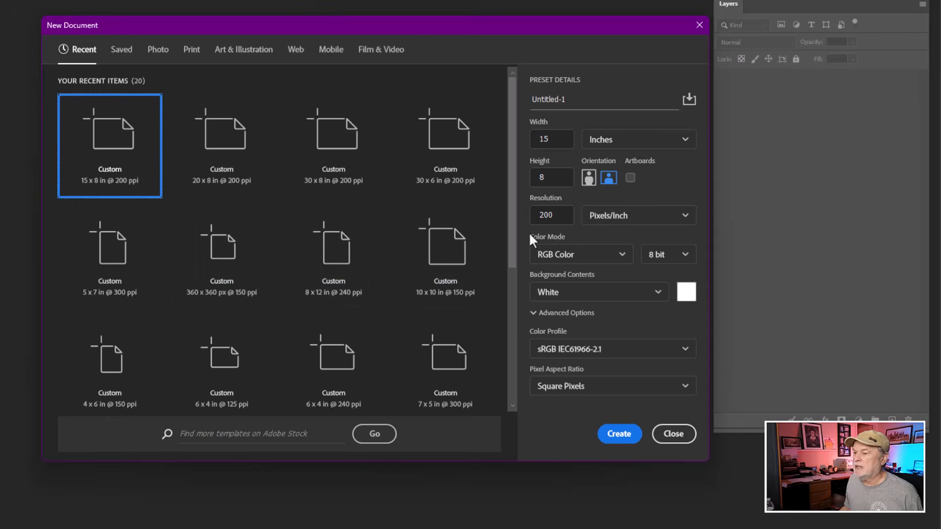
Step: Create a new document 8 inches wide and 12 inches high at a resolution of 300 pixels/inch
drag(553, 141, 533, 140)
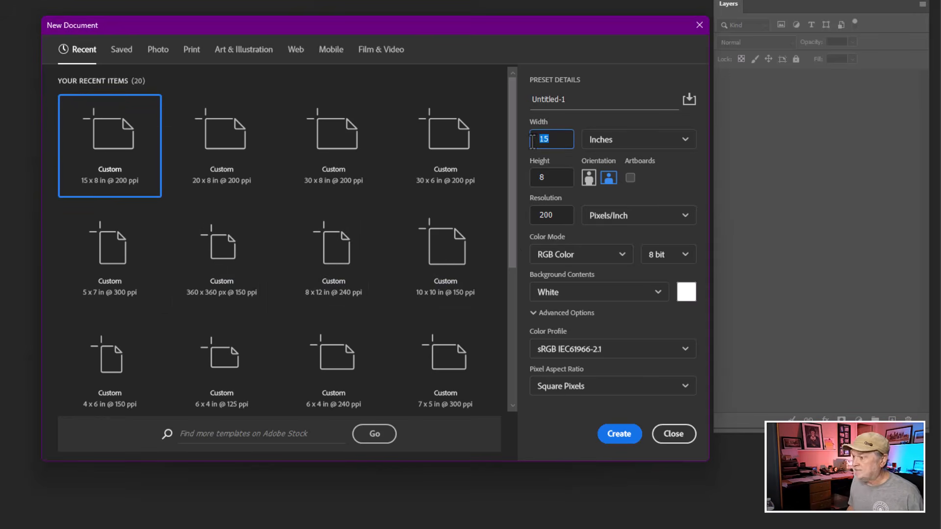
text(8)
key(Tab)
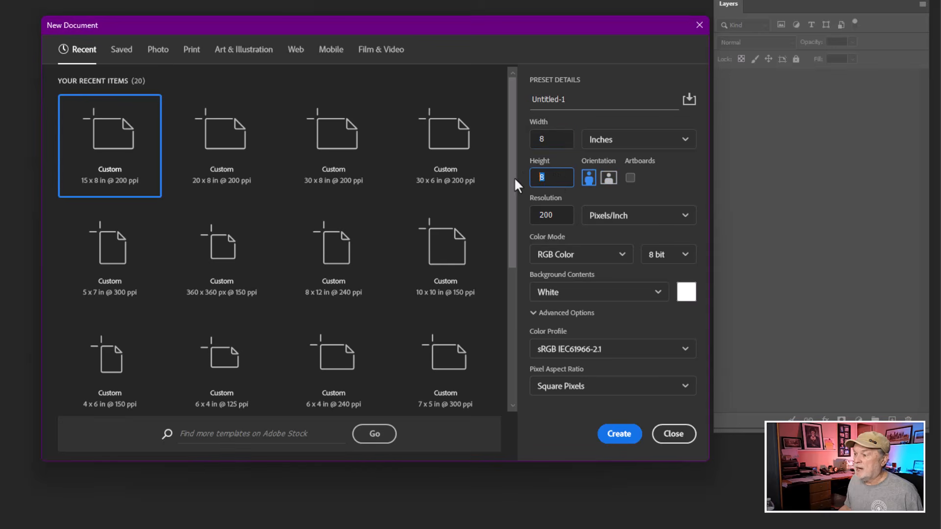
text(12)
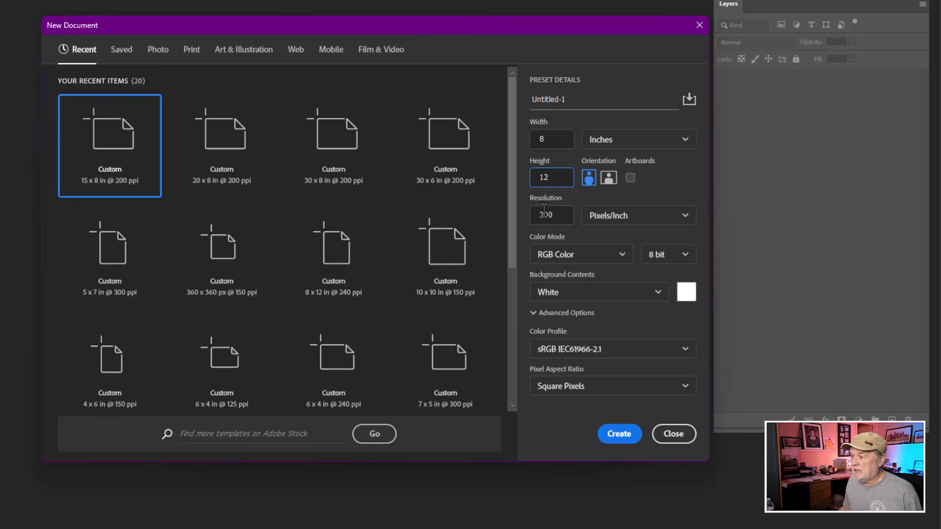
drag(559, 216, 513, 215)
text(3)
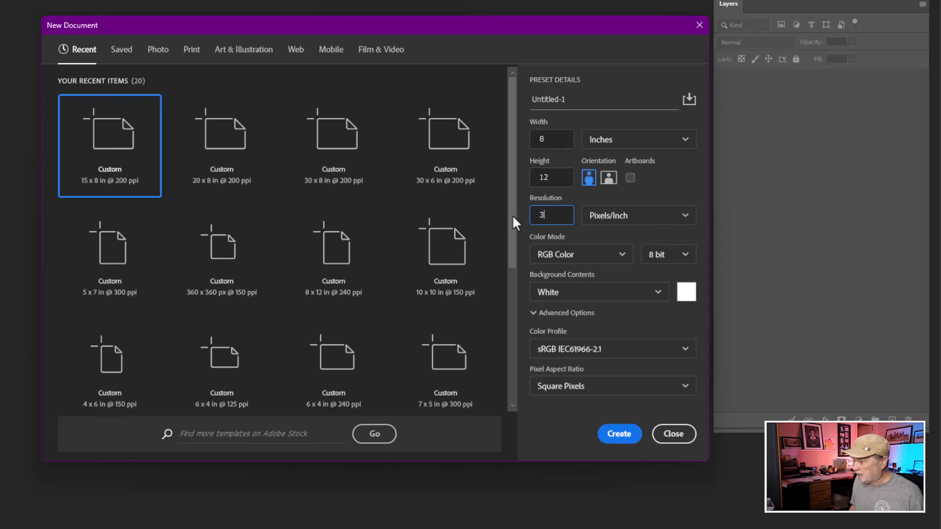
text(00)
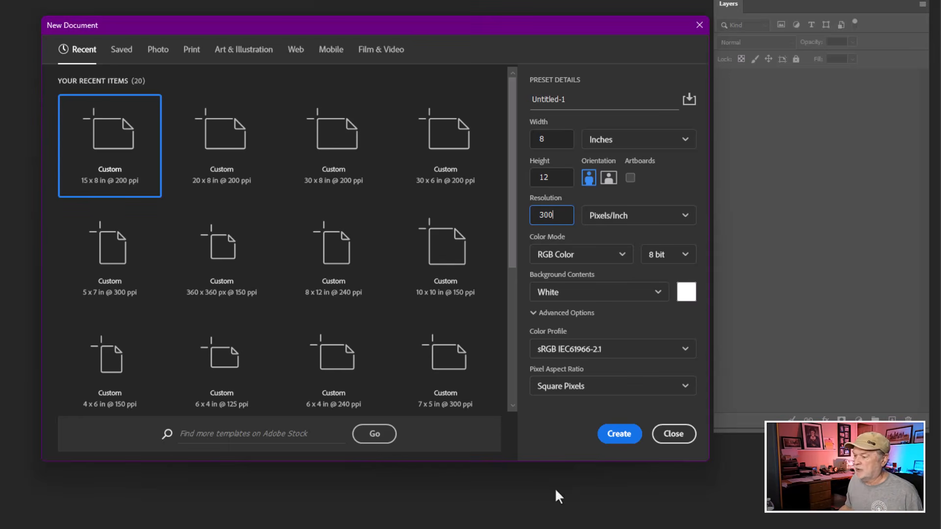
click(603, 429)
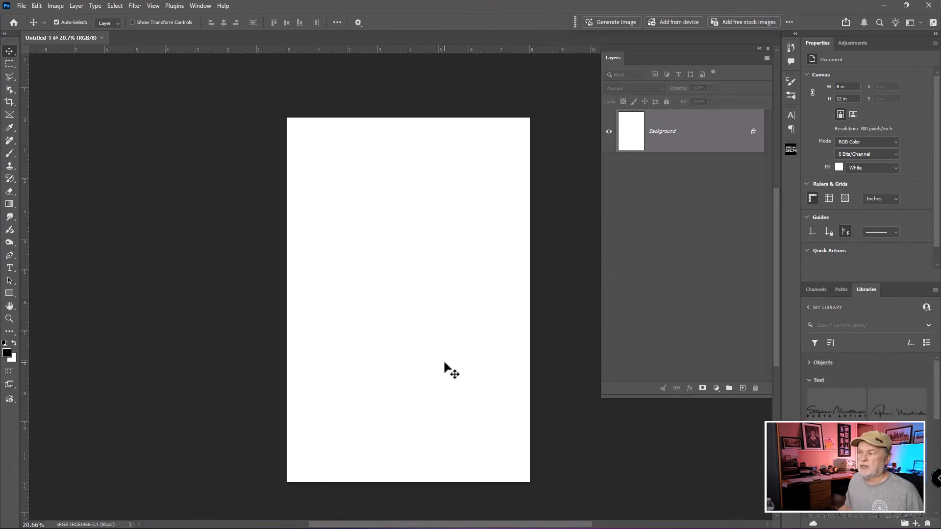
Step: Preview the sample images, then open Bouquet-of-Sunflowers.jpg, Clipping Layer-3.tif, parchment.jpg, Still Life.jpg and Texture.jpg together
key(space)
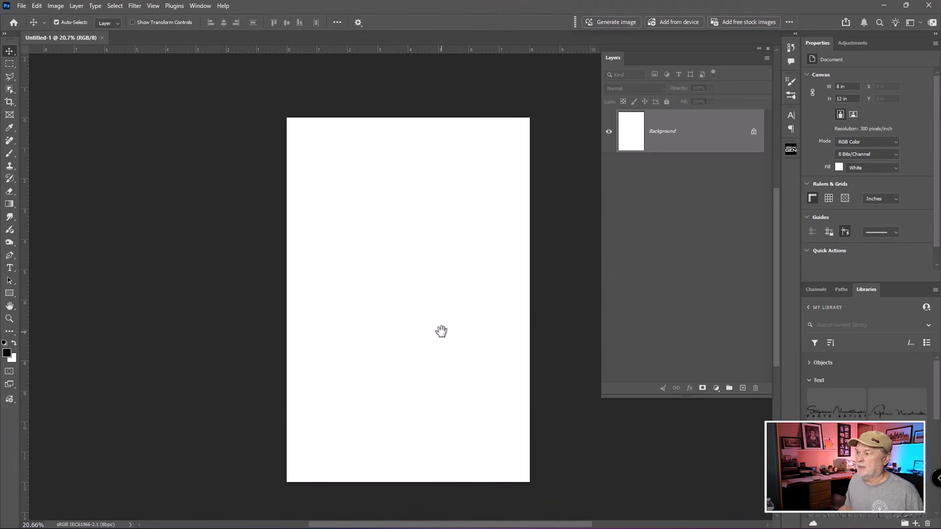
drag(442, 330, 473, 296)
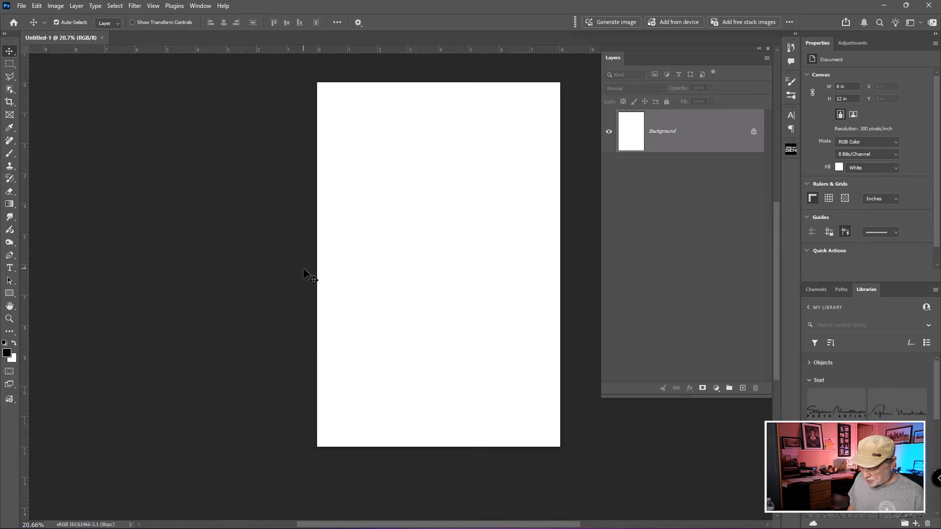
key(ctrl+o)
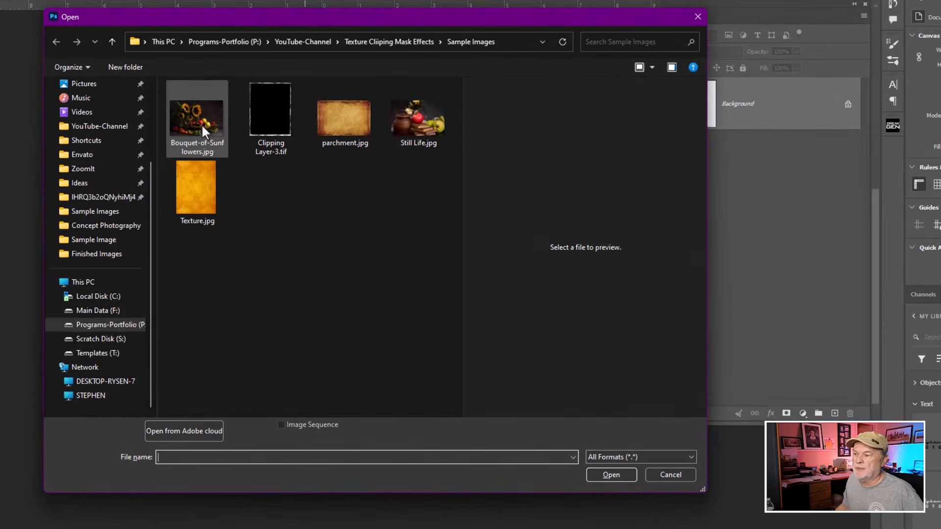
click(217, 147)
click(426, 119)
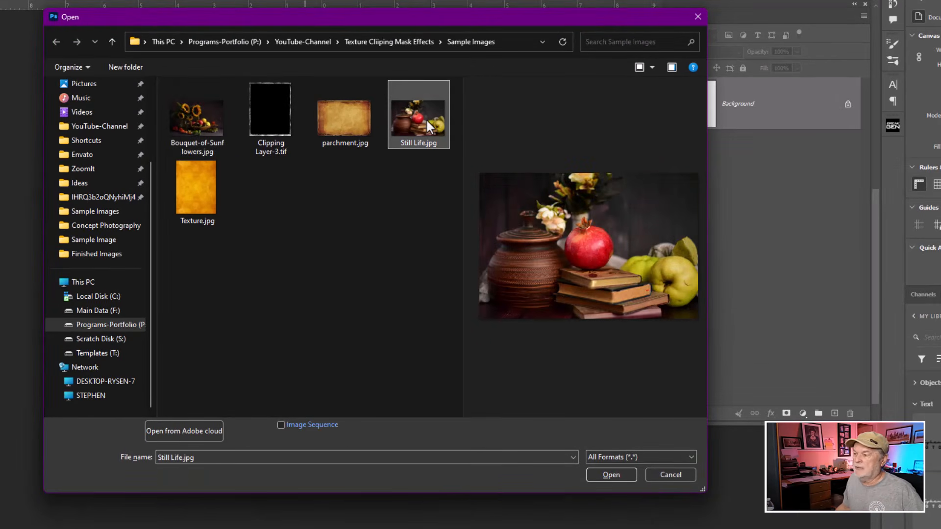
click(266, 123)
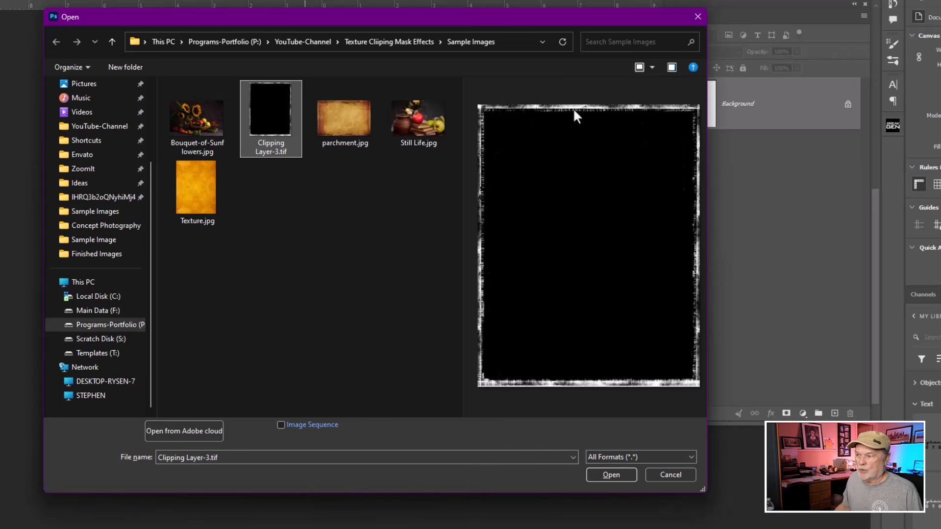
click(340, 128)
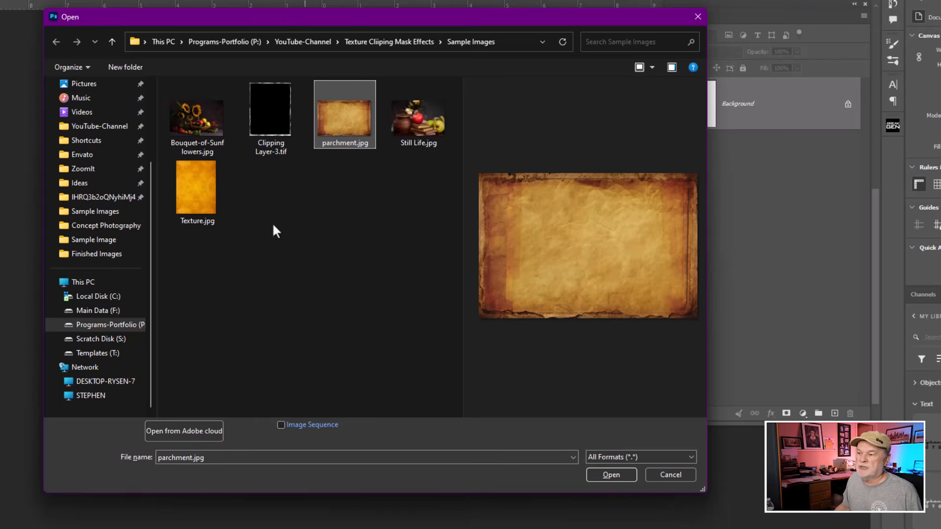
click(197, 198)
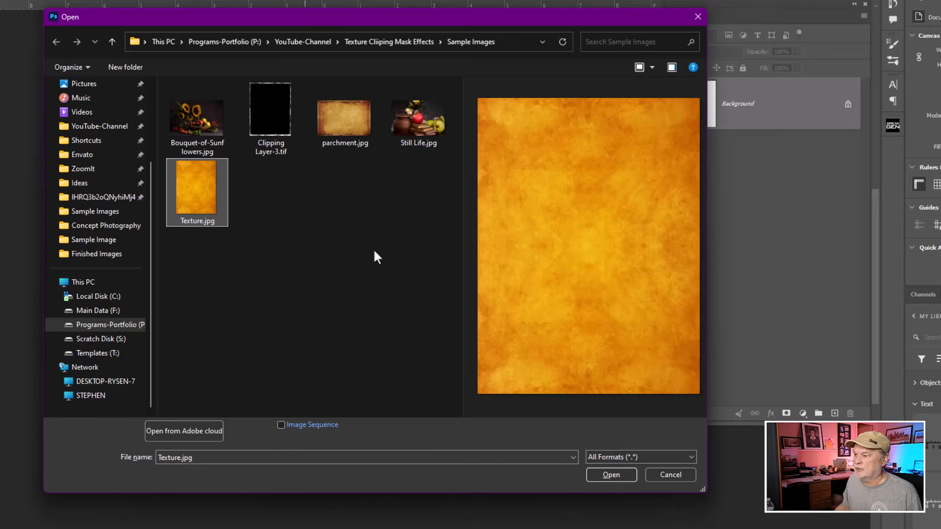
click(193, 119)
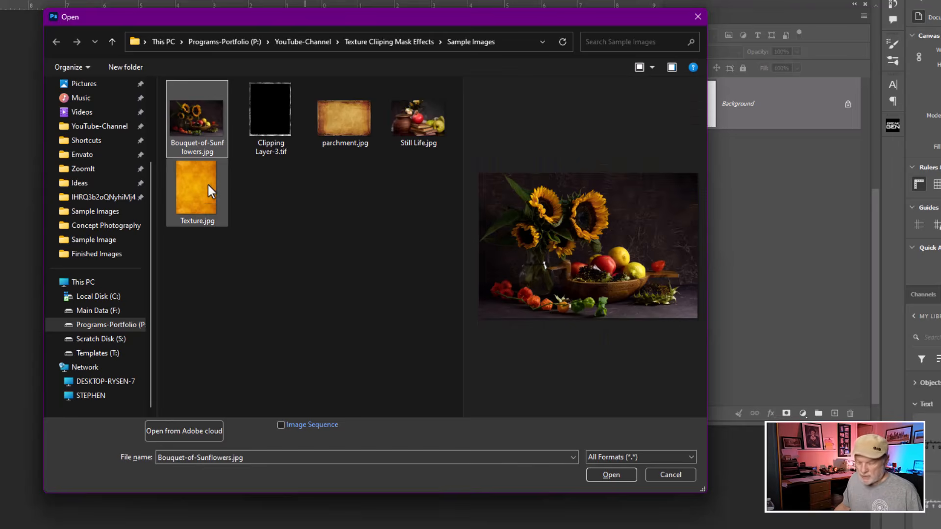
shift+click(205, 199)
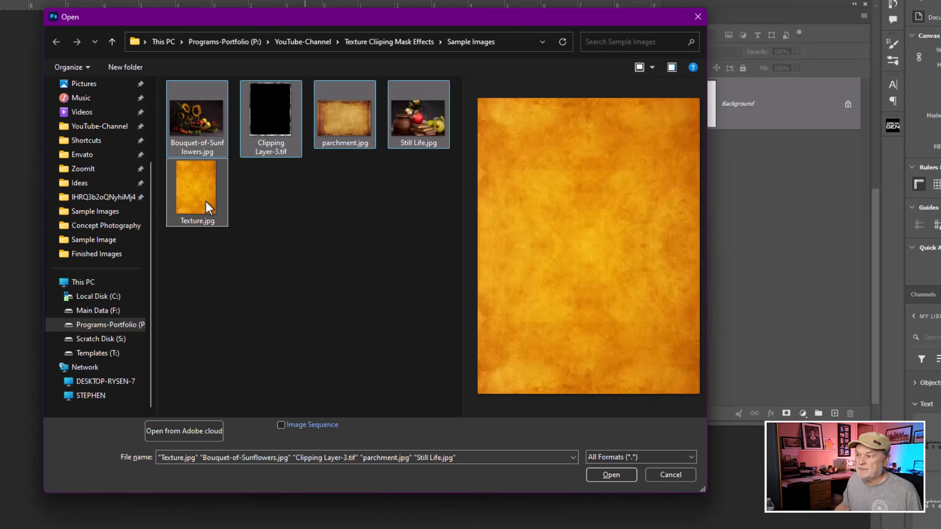
click(616, 477)
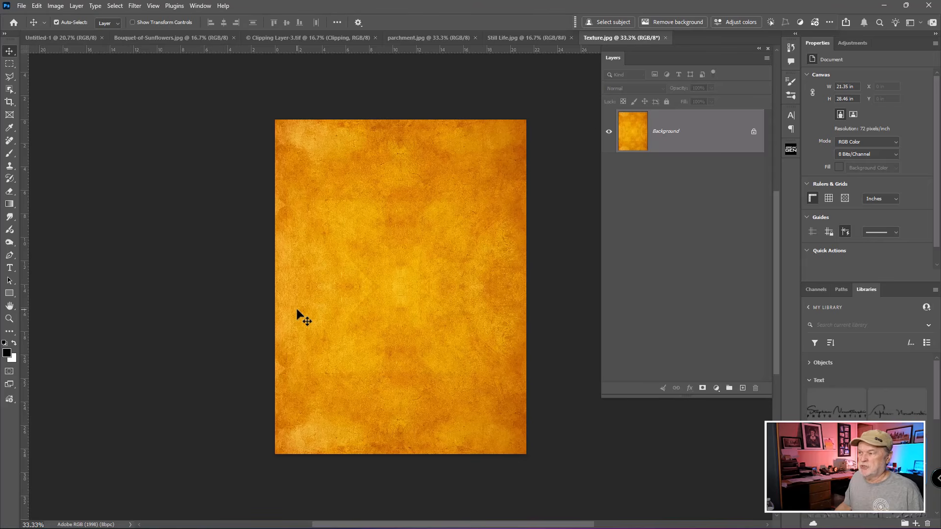
Step: Copy the parchment.jpg background into the blank Untitled-1 document as a new layer
click(78, 36)
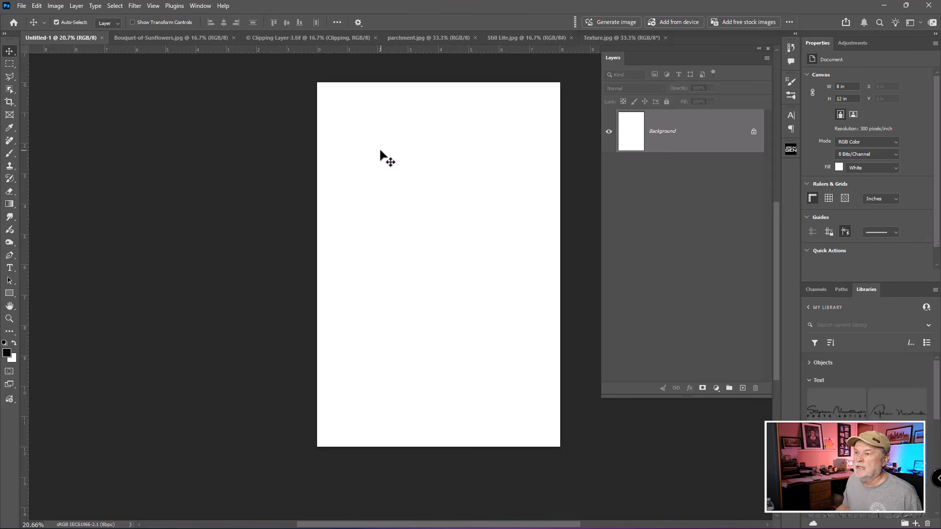
click(307, 40)
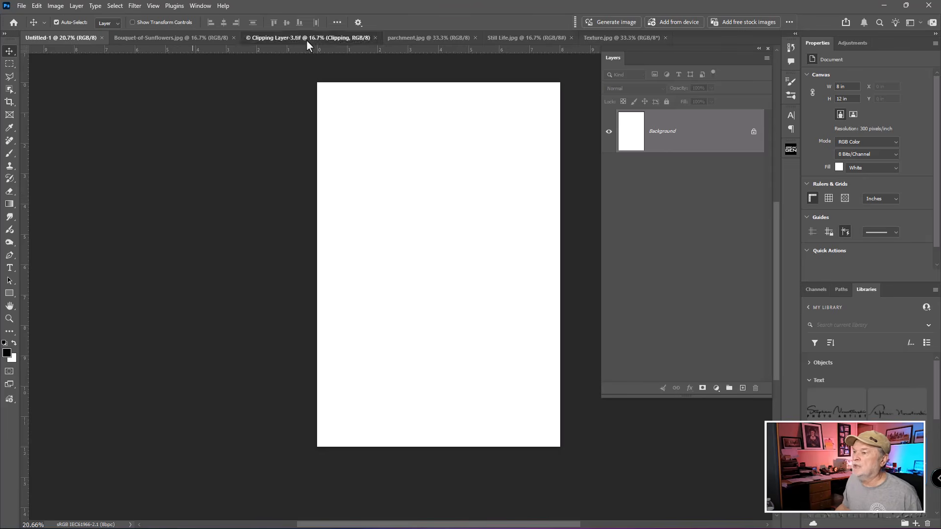
click(461, 40)
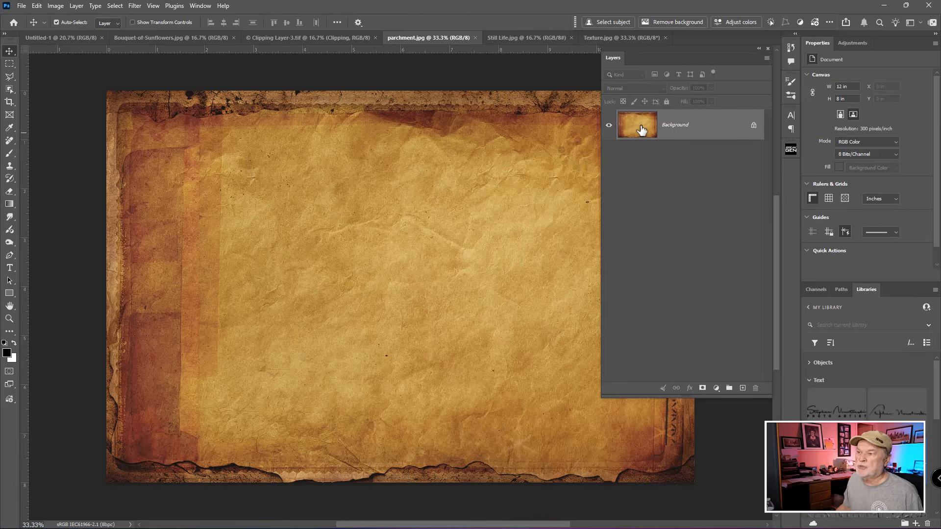
drag(641, 129, 424, 303)
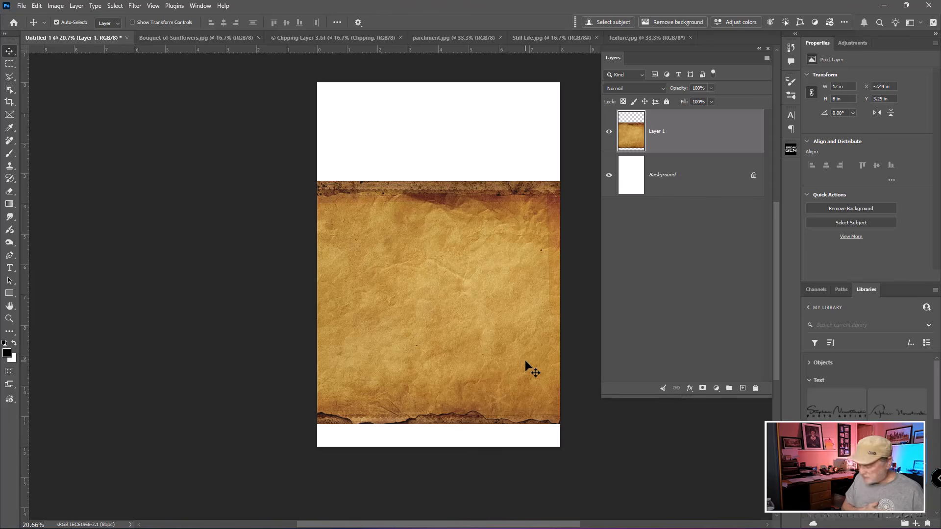
Step: Rotate the parchment layer -90° and position it so it covers the whole portrait canvas
key(ctrl+t)
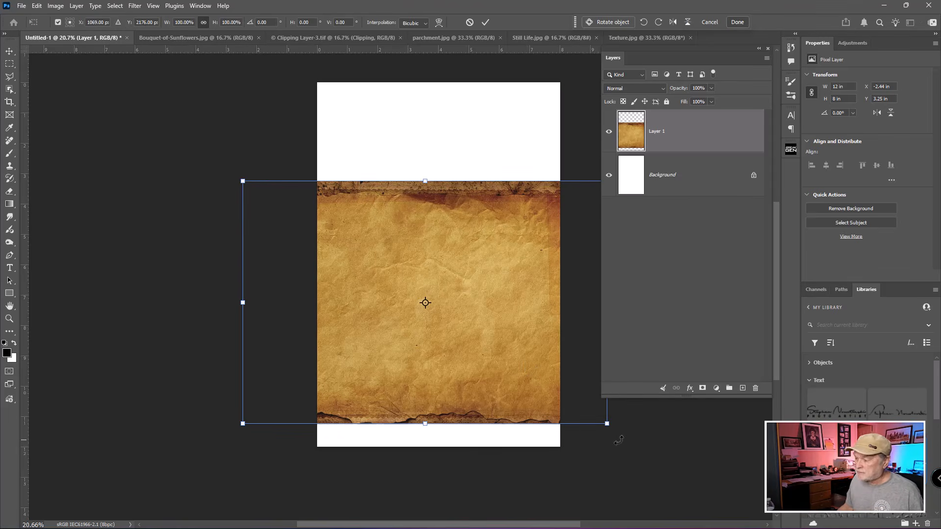
key(ctrl)
key(ctrl)
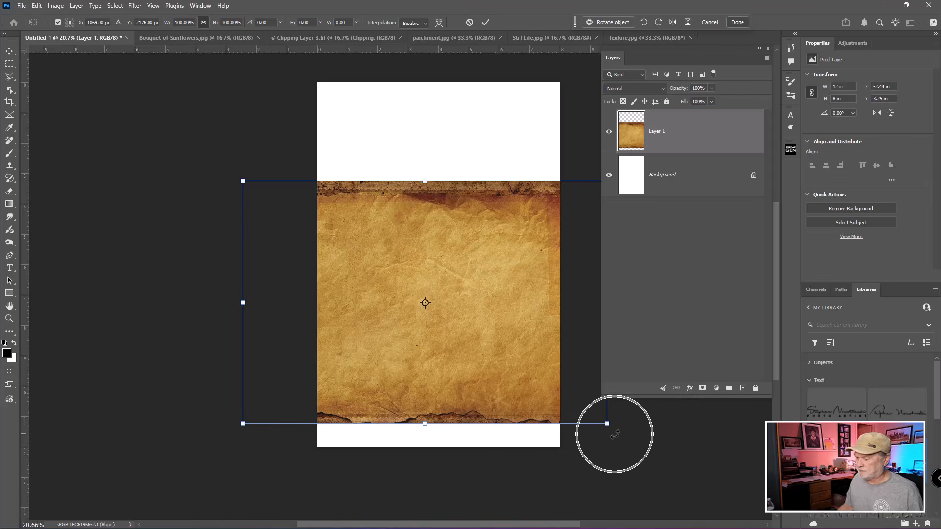
drag(615, 434, 546, 177)
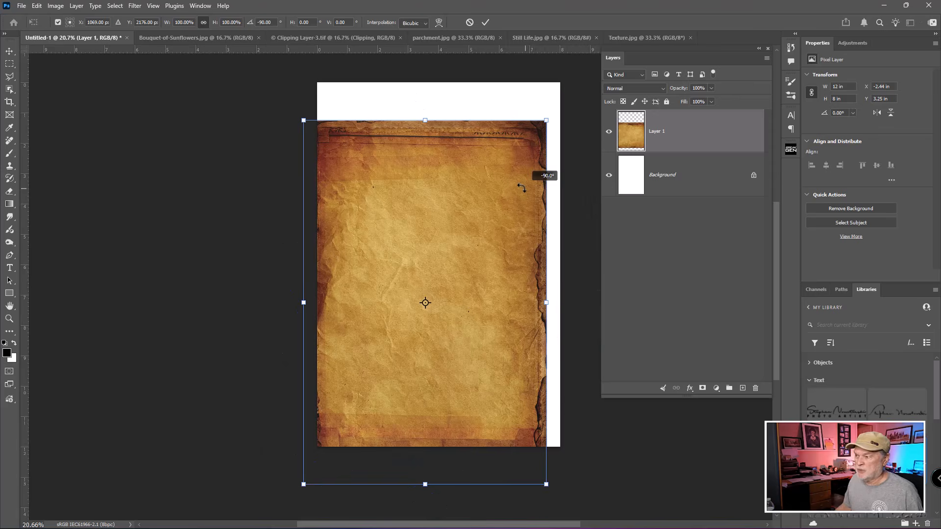
drag(483, 263, 486, 228)
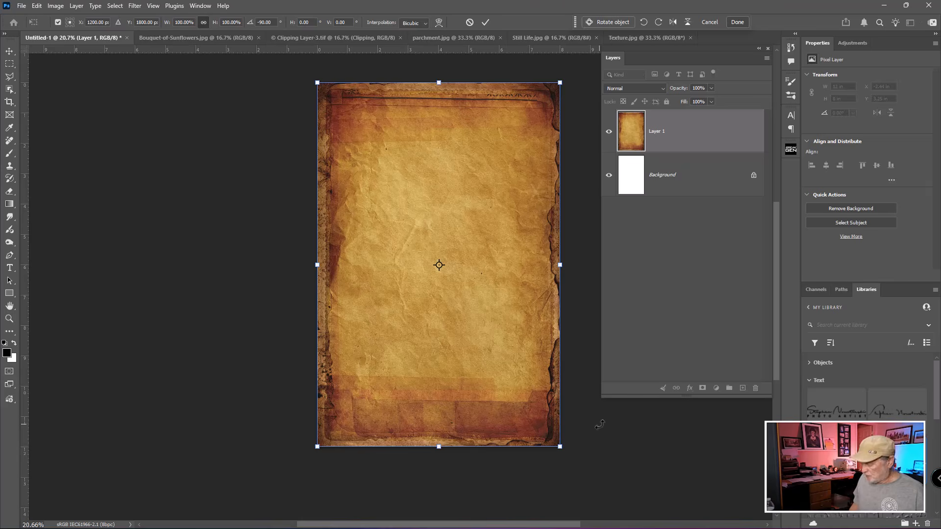
key(Return)
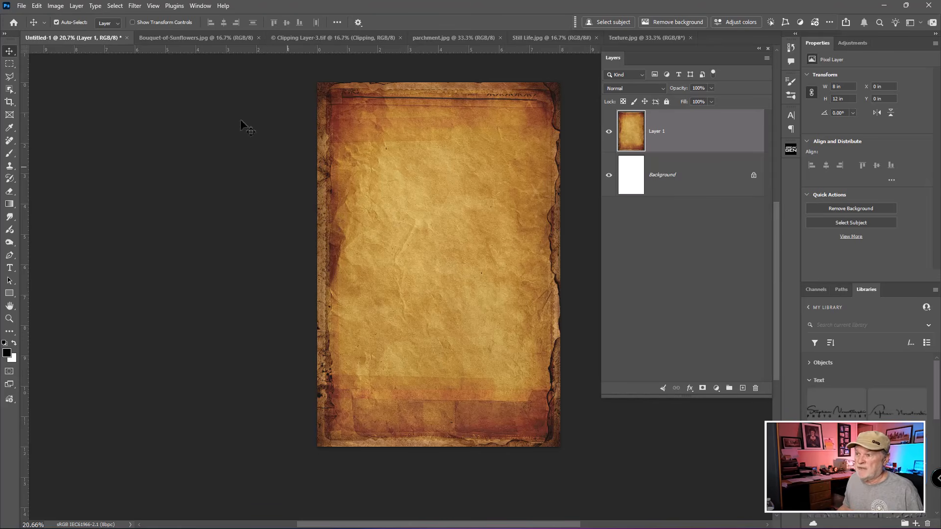
Step: Copy the Still Life.jpg image into Untitled-1 as a new layer above the parchment
click(187, 39)
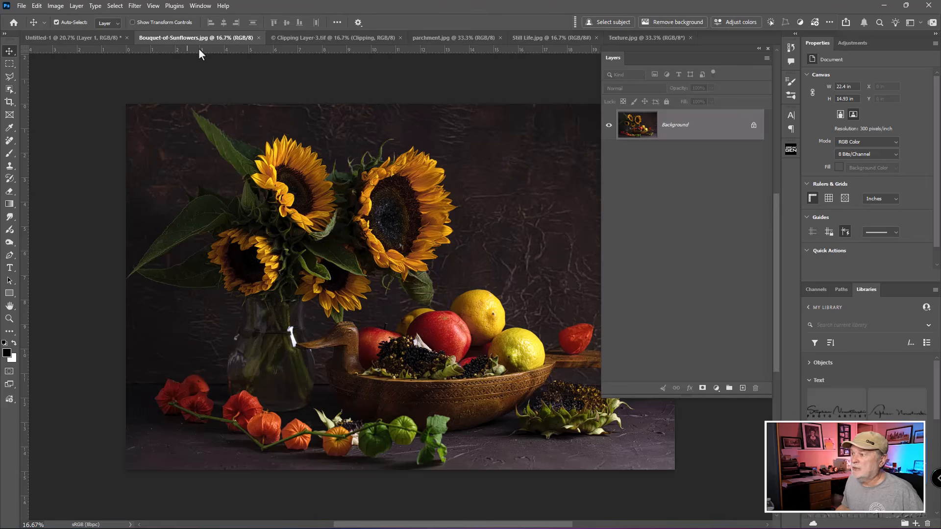
click(541, 38)
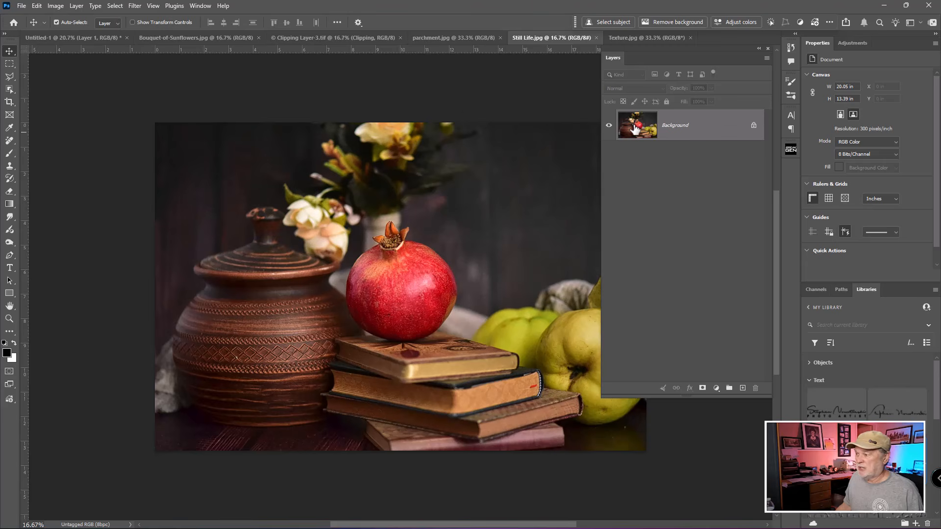
drag(635, 129, 418, 290)
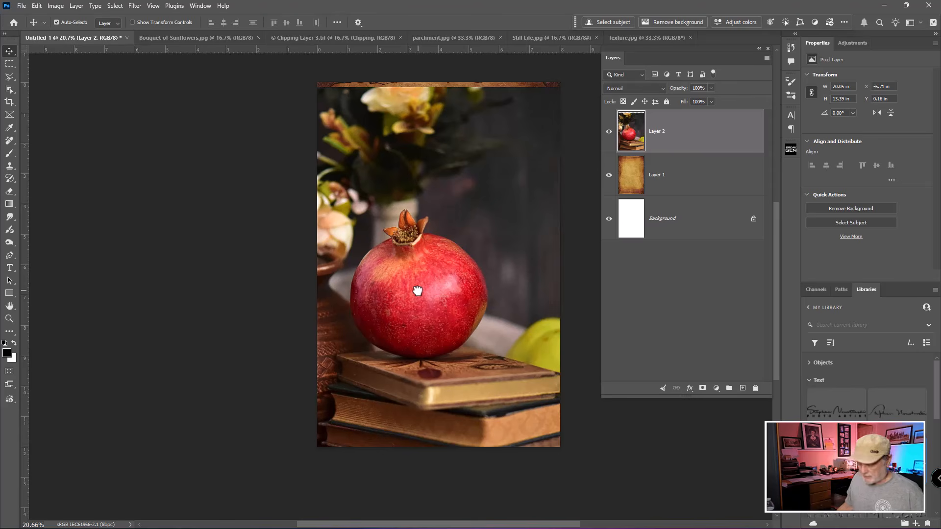
Step: Resize the still life layer to about 16.48 by 12 in and position it over the canvas, framing the jar and pomegranate
key(ctrl+t)
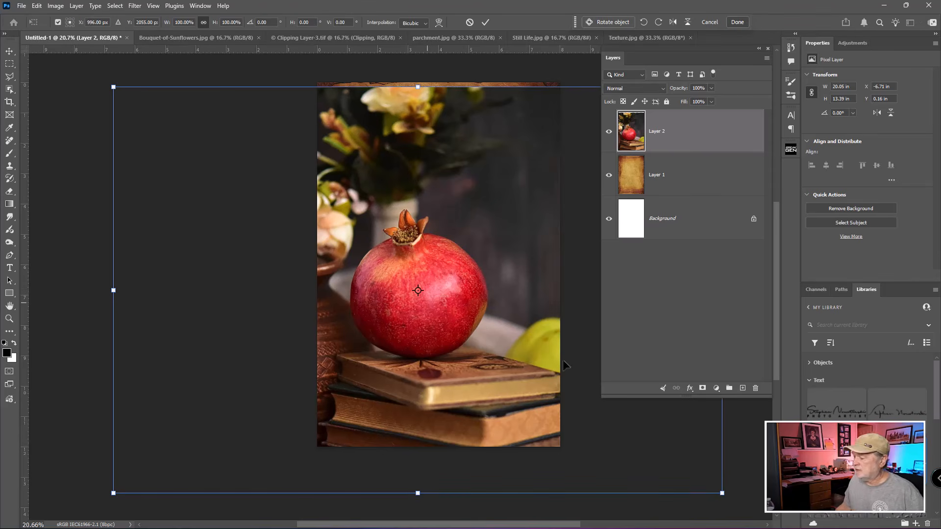
drag(722, 493, 664, 452)
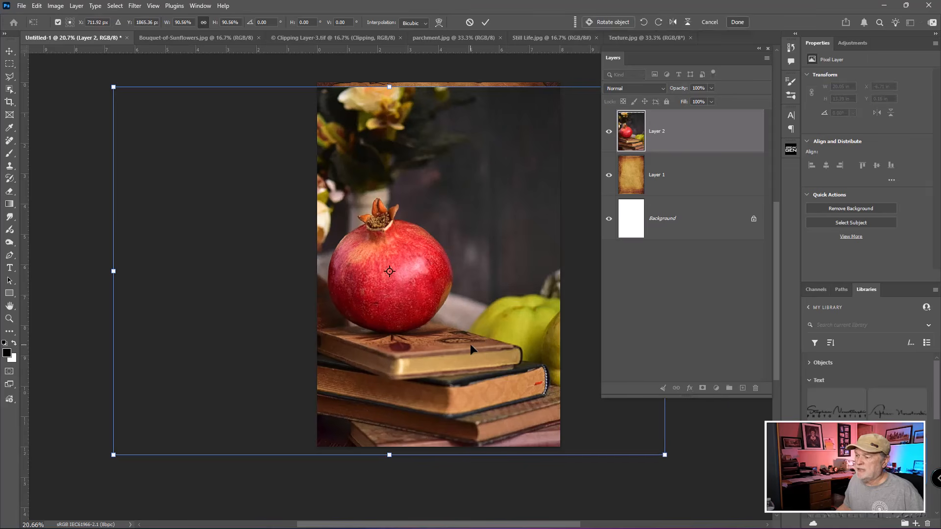
drag(470, 344, 577, 346)
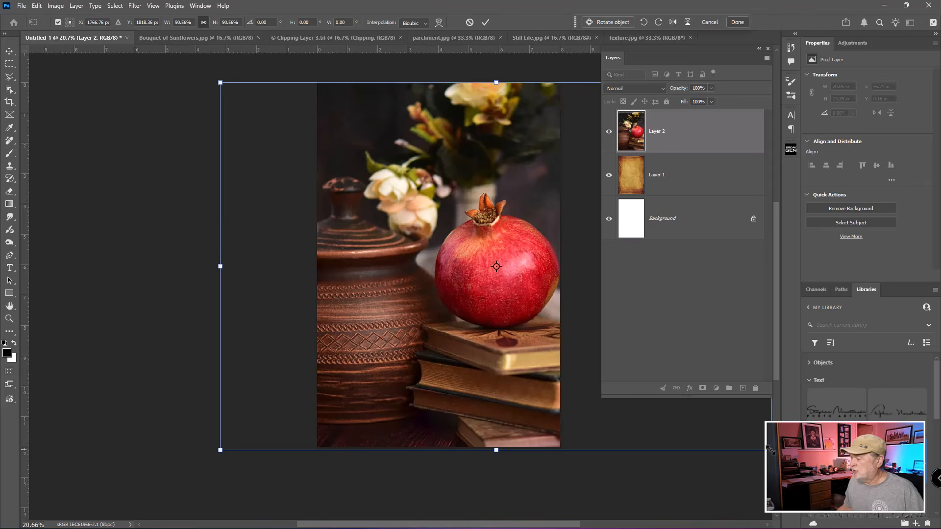
drag(768, 453, 710, 428)
drag(484, 355, 515, 379)
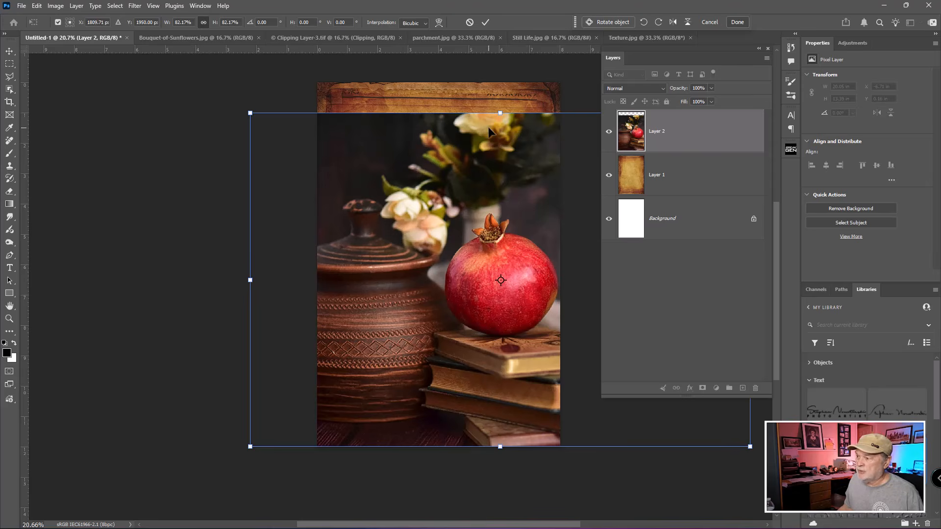
drag(500, 116, 500, 82)
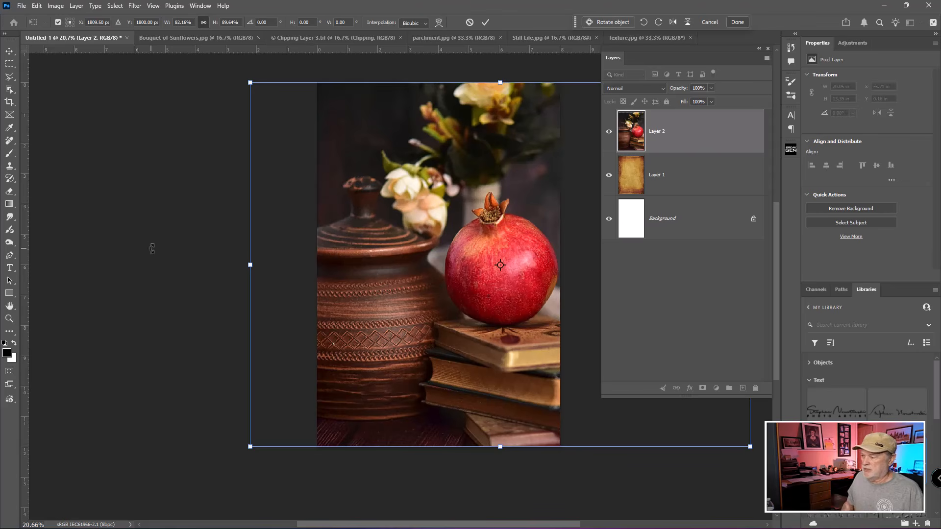
key(Return)
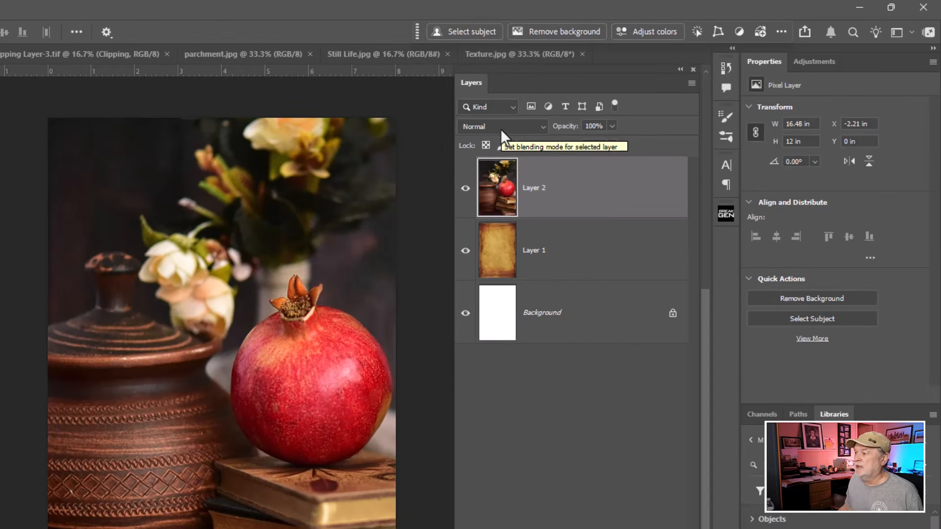
Step: Set the still life layer's blend mode to Overlay and its opacity to 88%, toggling its visibility to compare
click(501, 129)
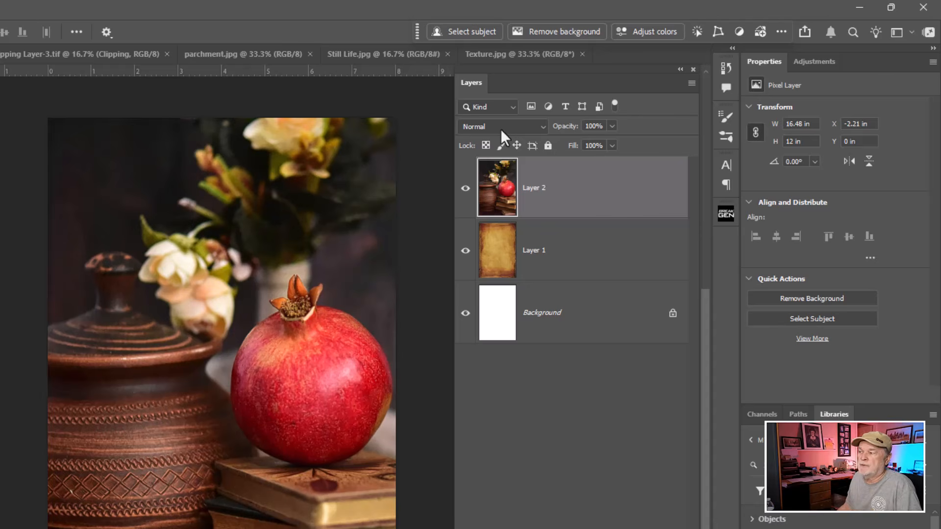
click(501, 129)
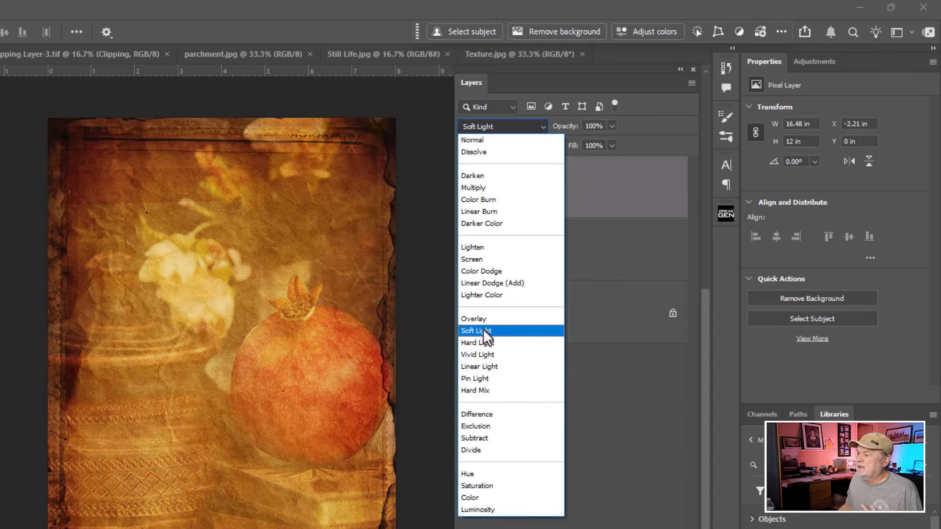
click(484, 321)
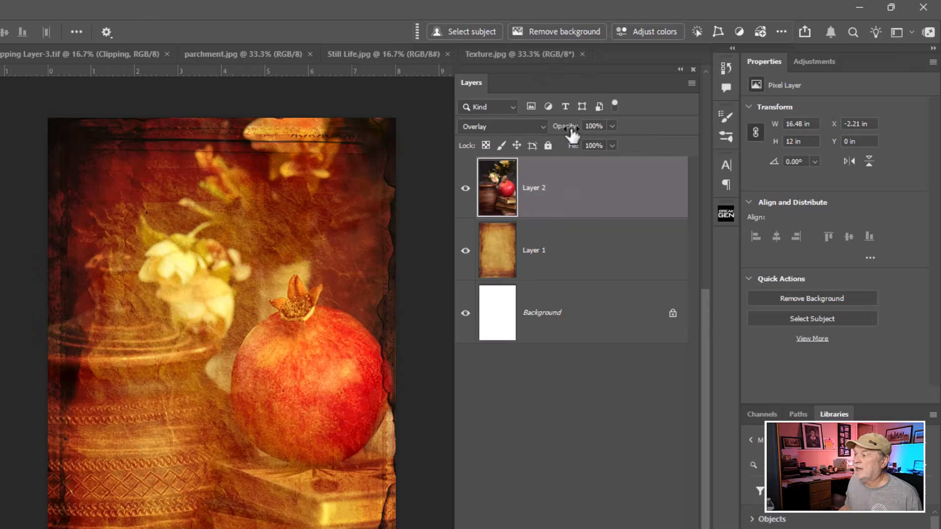
drag(572, 132, 564, 136)
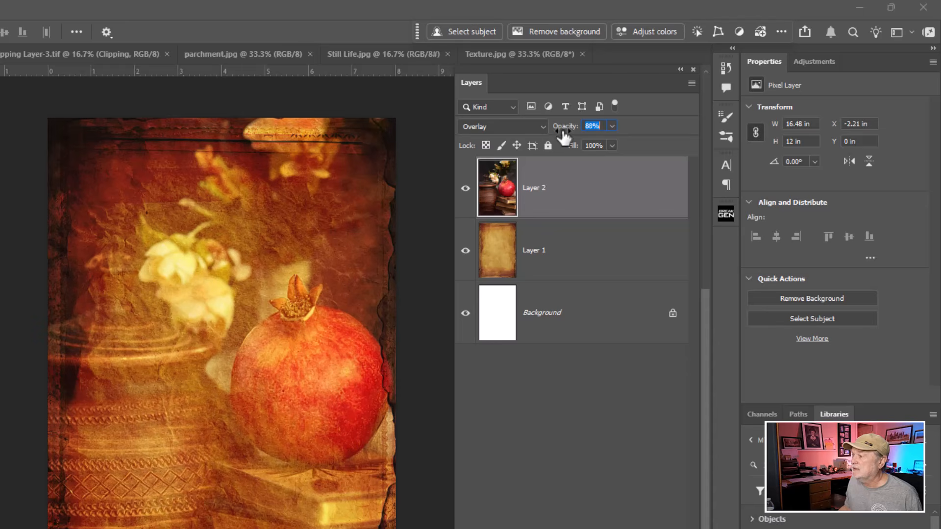
click(466, 189)
click(466, 189)
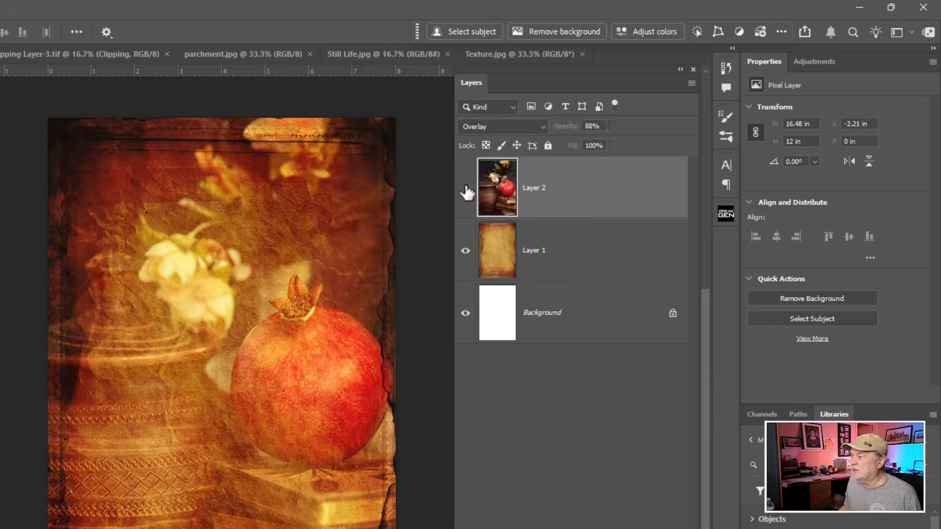
click(465, 189)
click(466, 189)
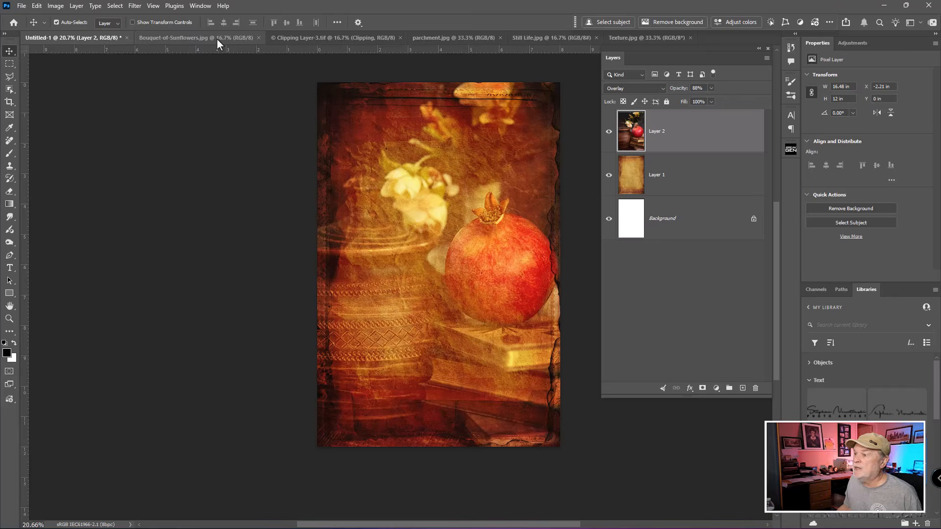
Step: Close the parchment.jpg and Still Life.jpg documents
click(319, 38)
click(437, 39)
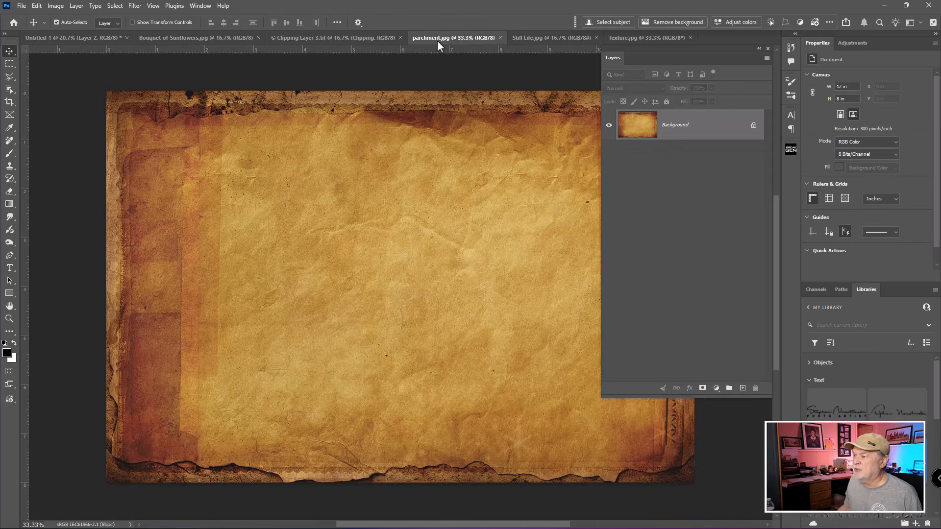
click(500, 38)
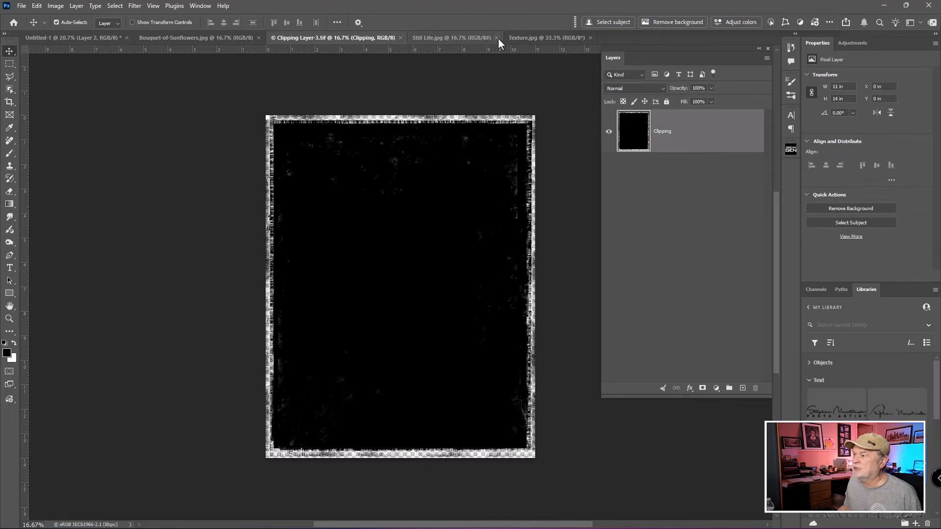
click(522, 38)
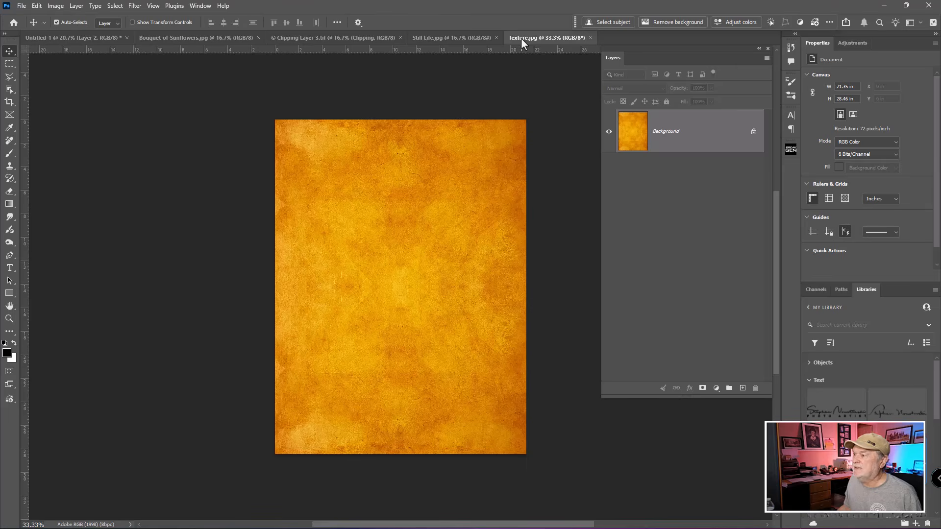
click(468, 38)
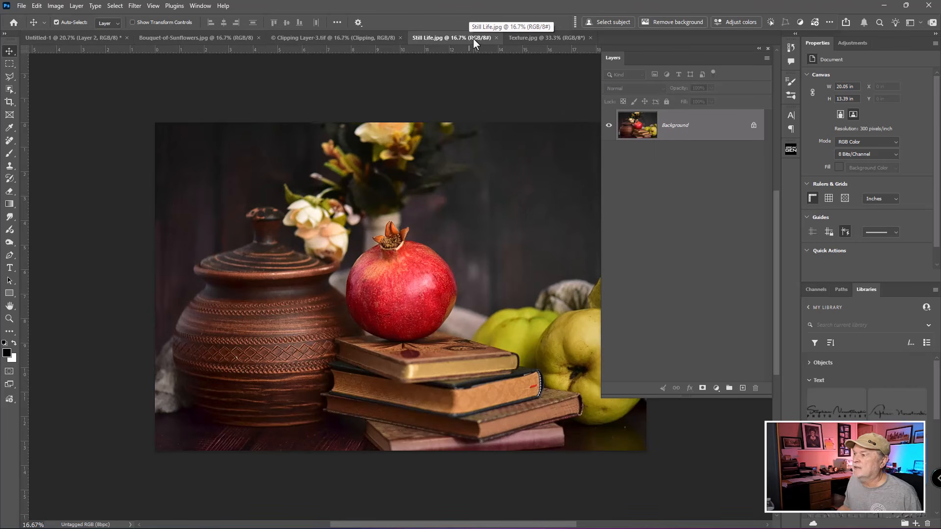
click(496, 37)
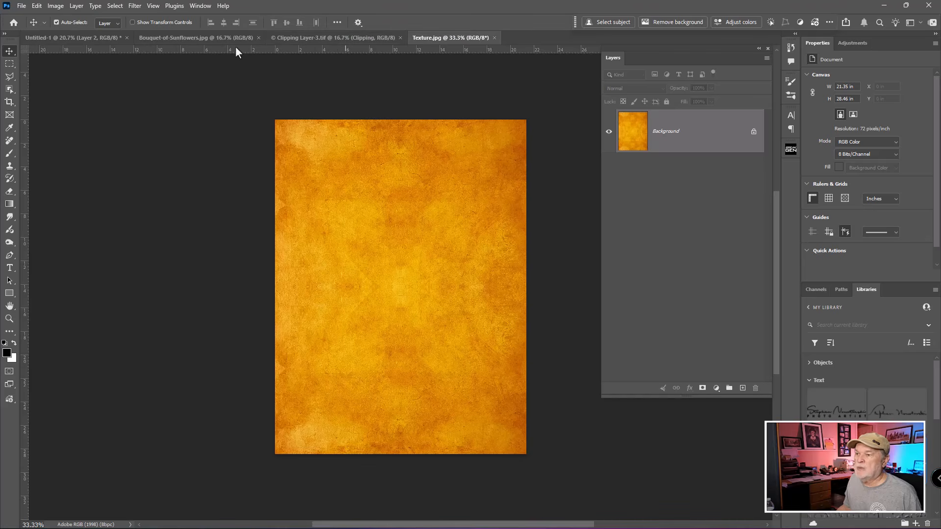
Step: Examine the rough, partly transparent edges of the black shape in Clipping Layer-3.tif
click(291, 38)
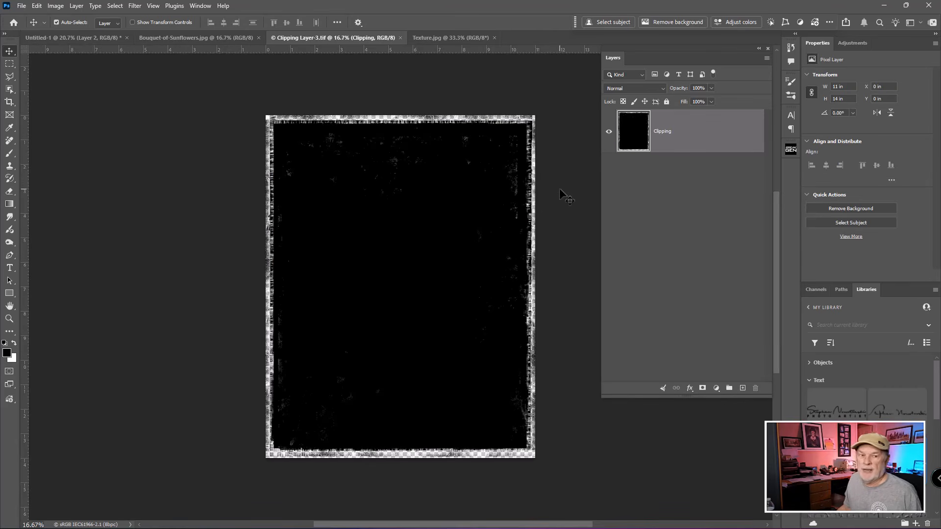
scroll(485, 191, up, 5)
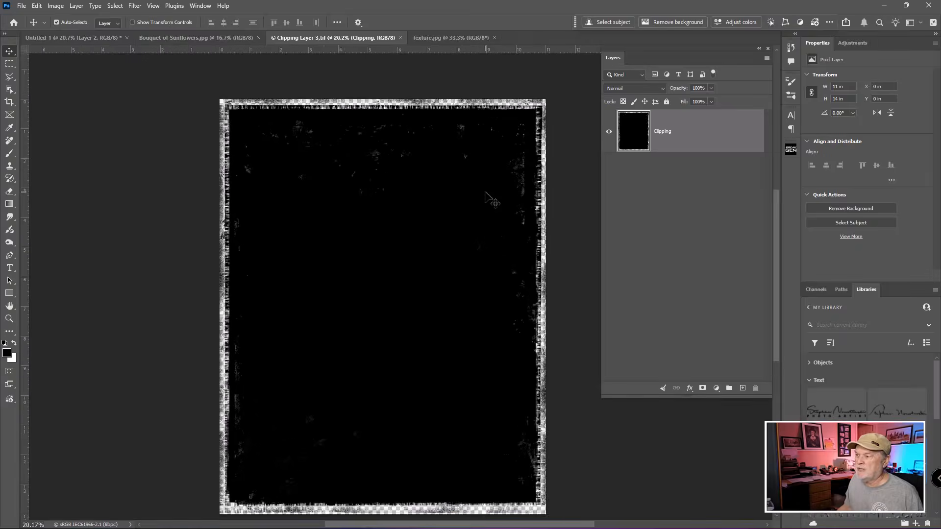
drag(451, 148, 528, 280)
scroll(527, 277, up, 3)
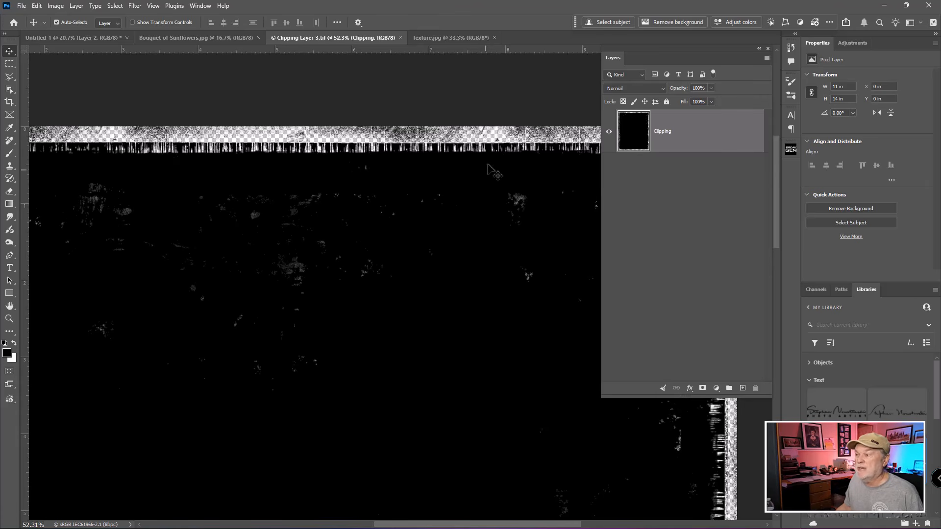
click(495, 136)
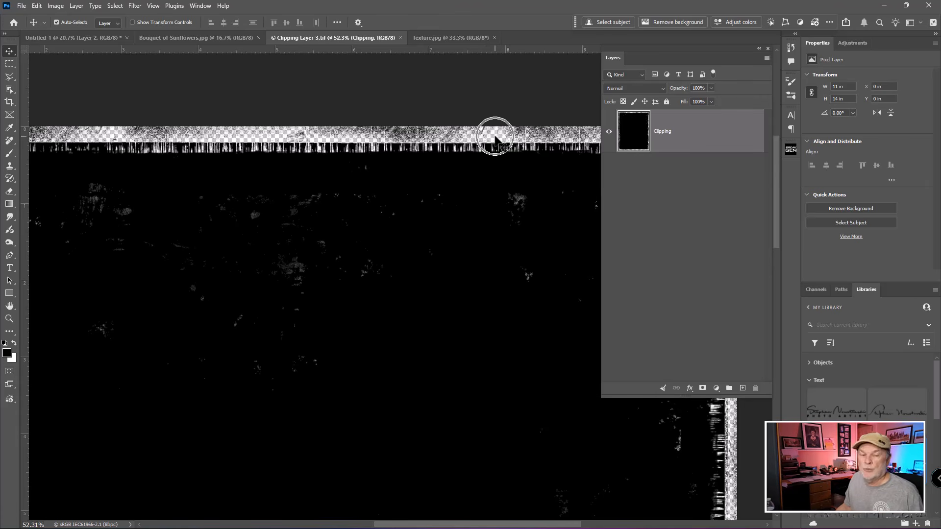
scroll(478, 223, down, 3)
scroll(478, 223, down, 4)
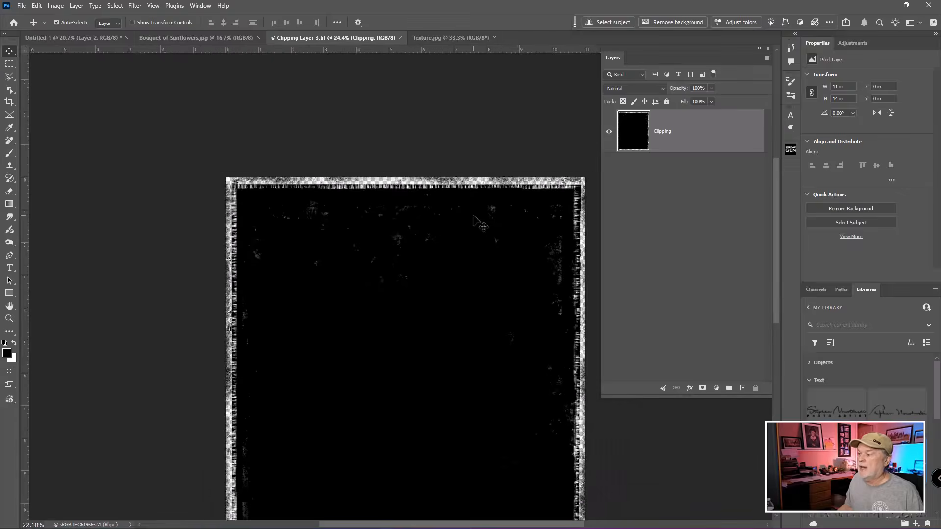
drag(475, 216, 482, 146)
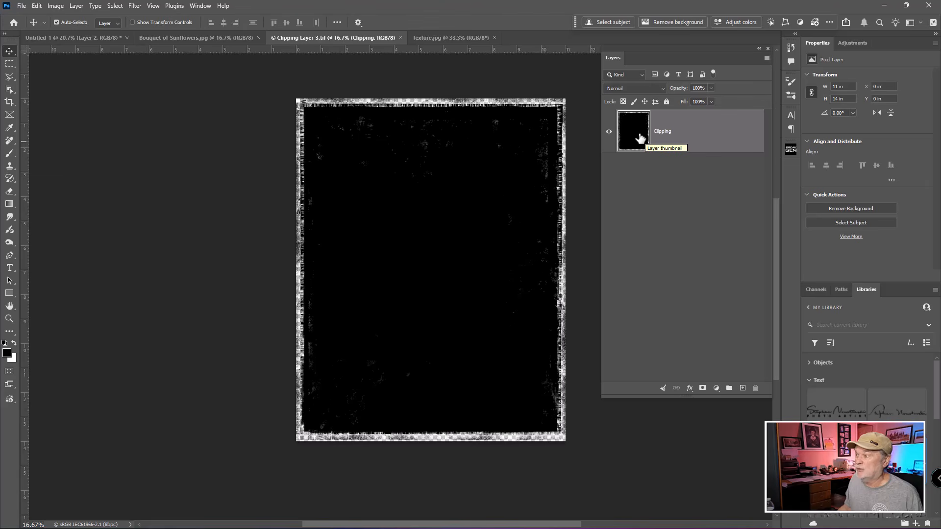
Step: Copy the Clipping layer into Untitled-1 above the still life, scale it to 64.73% and center it on the canvas
drag(637, 139, 409, 272)
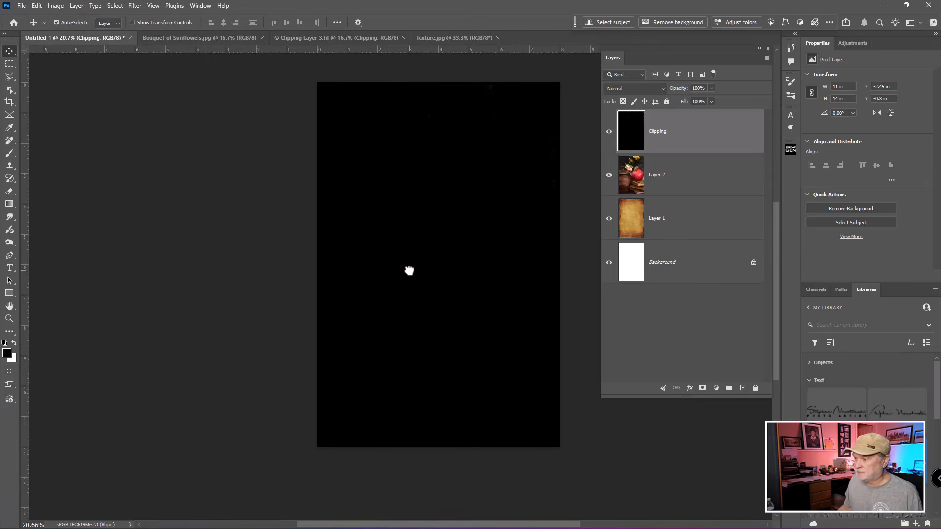
key(ctrl+t)
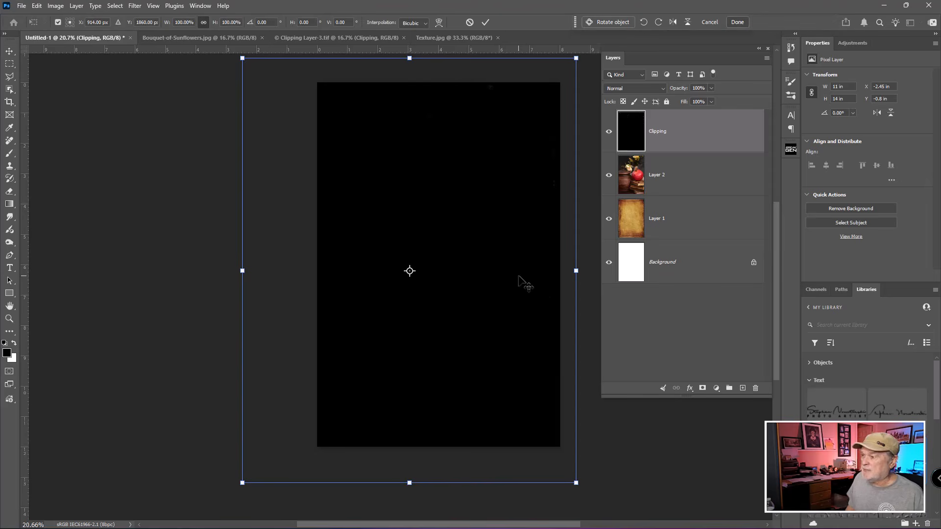
drag(576, 483, 461, 334)
drag(405, 263, 493, 317)
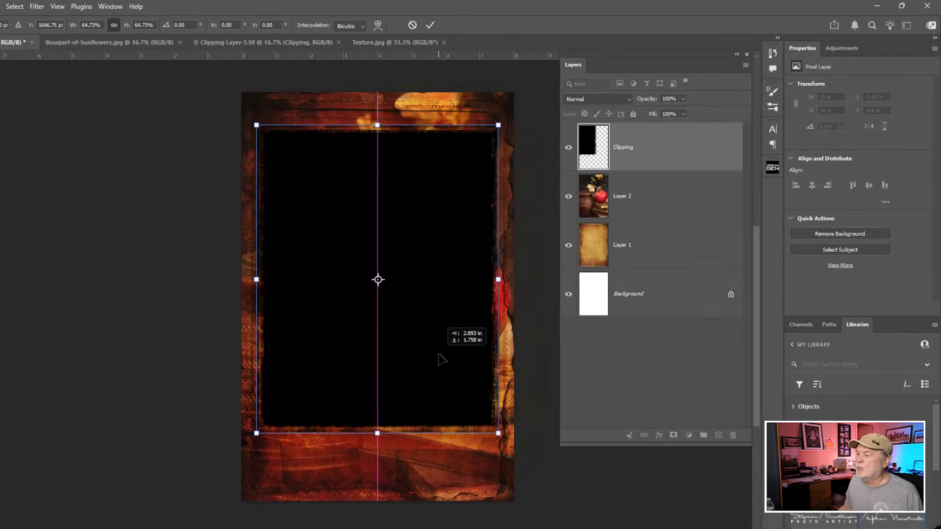
drag(439, 360, 439, 378)
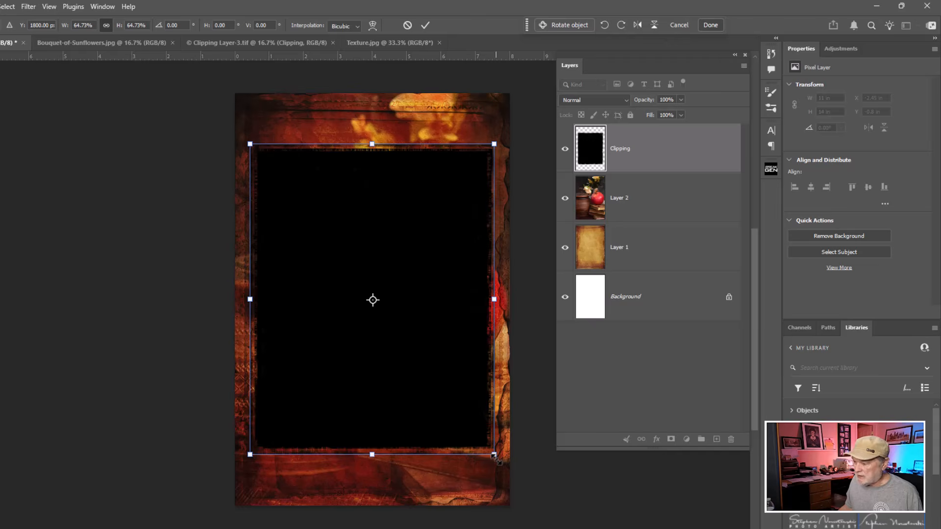
Step: Shrink the black clipping shape about its center and stretch it slightly taller, to about 5.58 by 7.45 in
drag(496, 460, 400, 366)
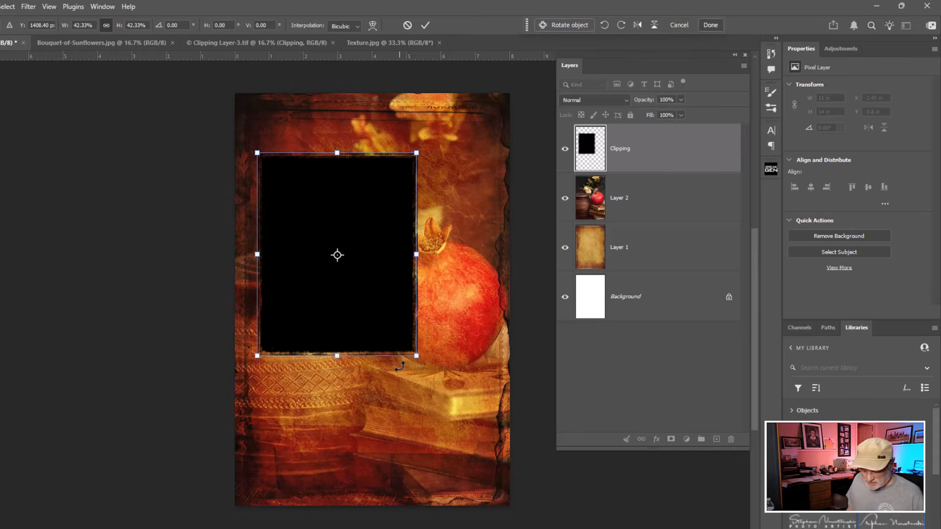
key(ctrl+z)
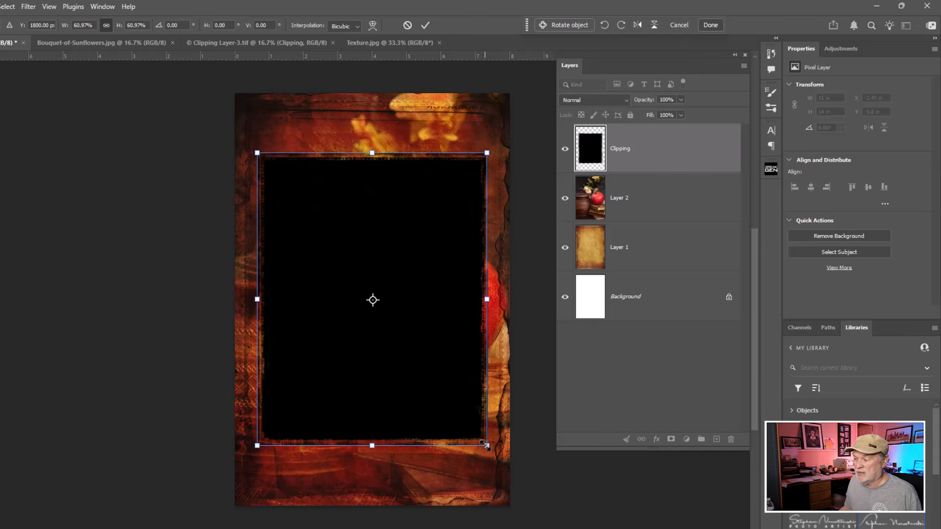
drag(485, 445, 464, 420)
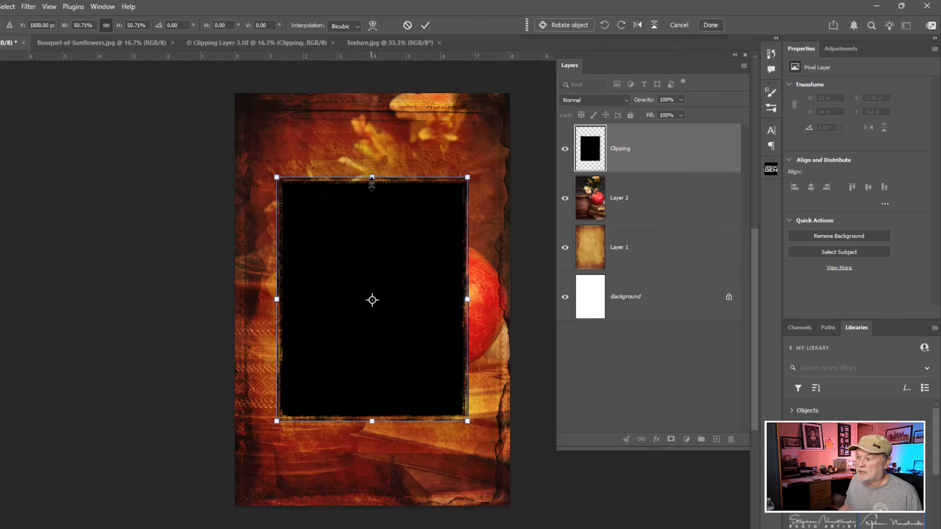
mouse_move(372, 178)
mouse_down()
mouse_move(374, 227)
mouse_move(381, 147)
mouse_move(382, 204)
mouse_move(389, 173)
mouse_up()
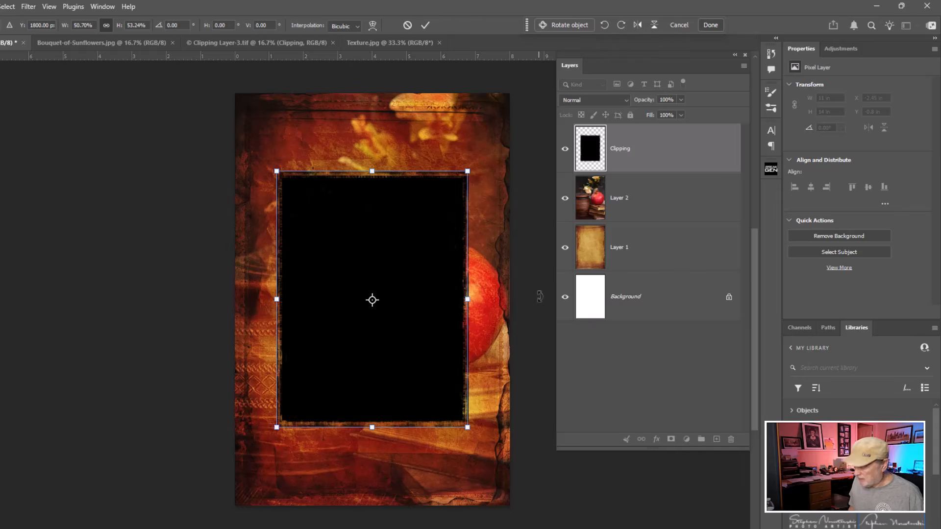
key(Return)
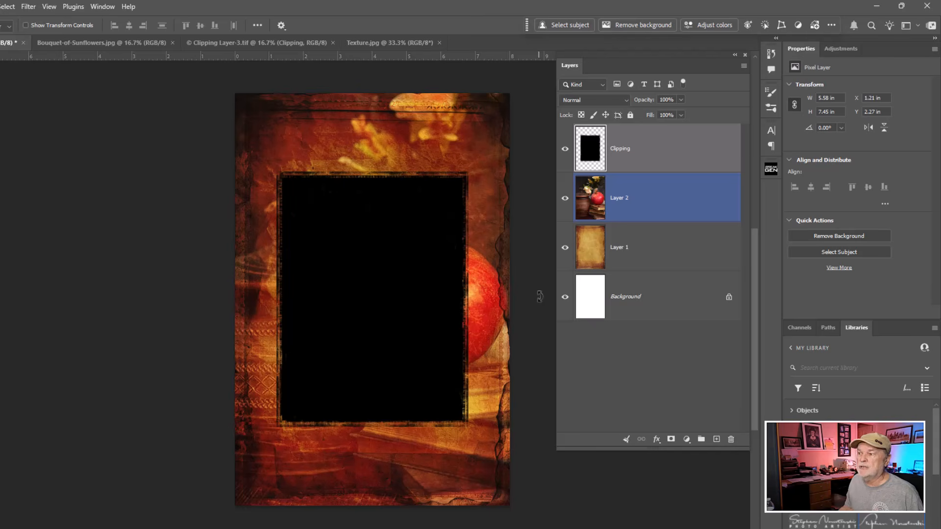
Step: Close Clipping Layer-3.tif and copy the Bouquet-of-Sunflowers.jpg image into Untitled-1 as a new layer above the Clipping layer
click(274, 44)
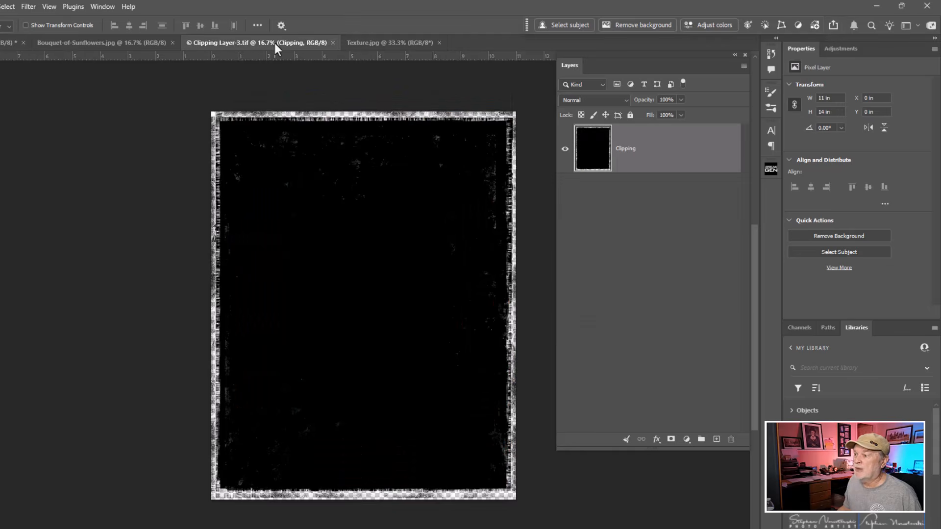
click(332, 43)
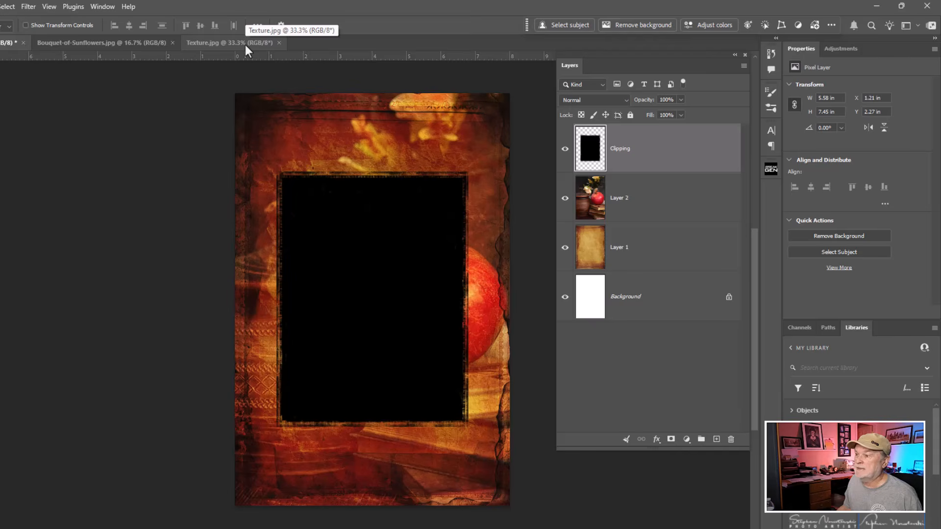
click(144, 42)
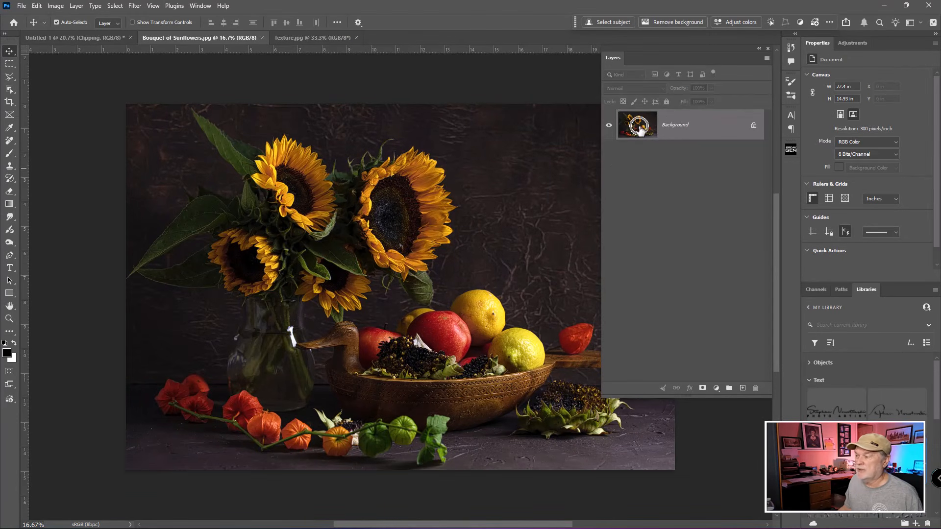
drag(640, 130, 429, 285)
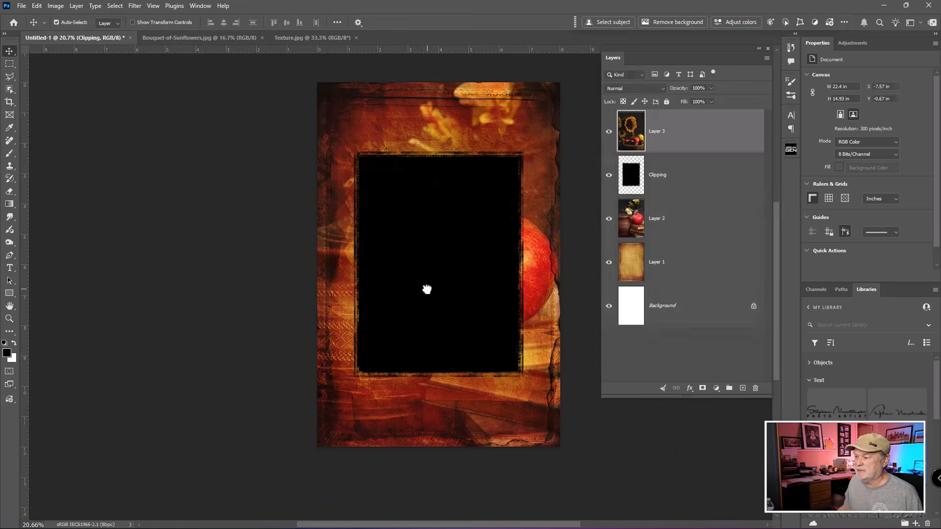
Step: Scale the sunflower layer to 51.90%, about 11.62 by 7.75 in, and position it so it covers the black clipping shape
key(ctrl+t)
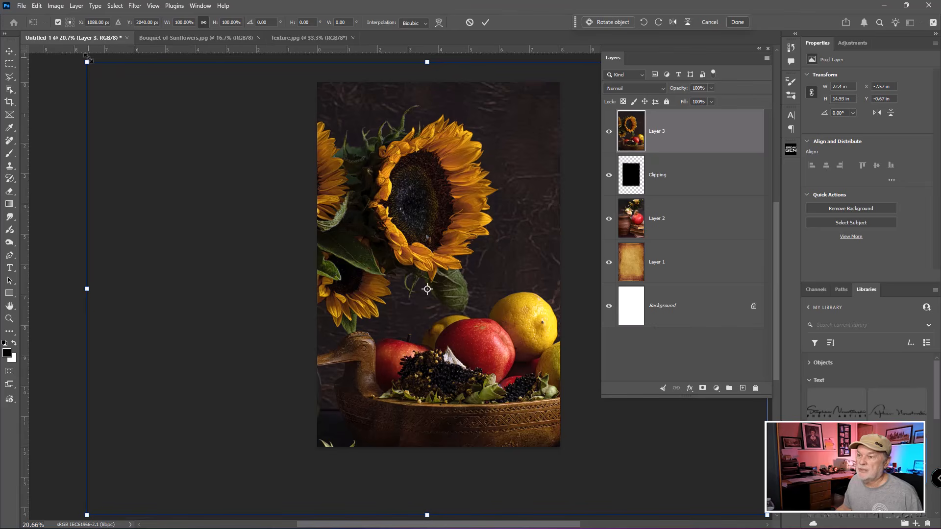
drag(87, 62, 414, 280)
drag(521, 401, 392, 263)
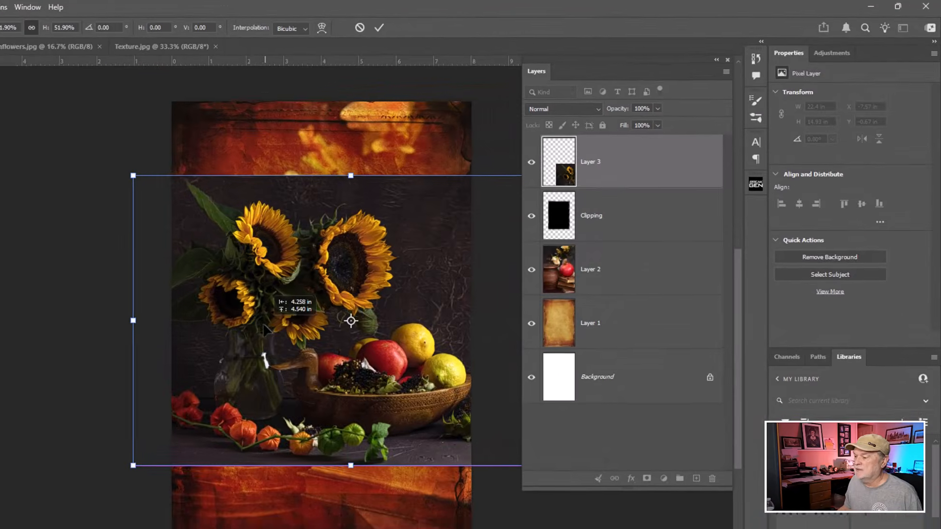
drag(265, 330, 235, 328)
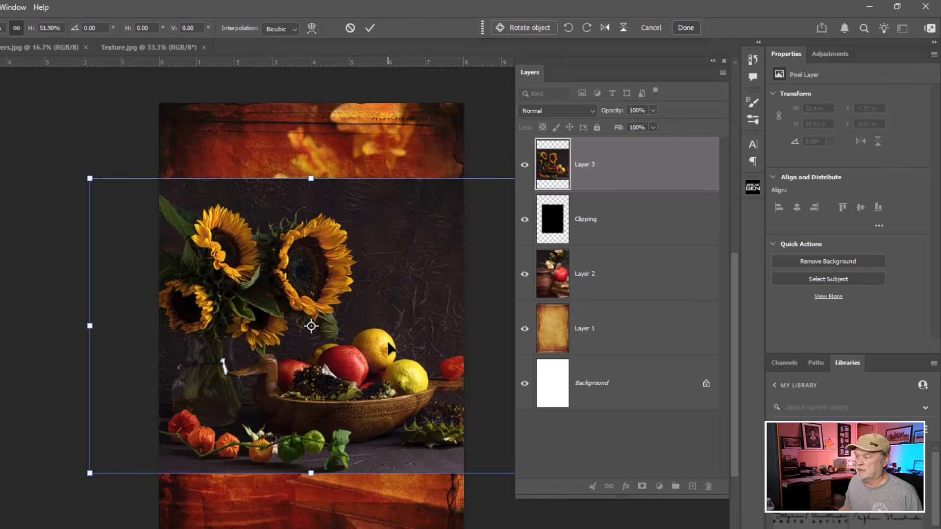
click(561, 221)
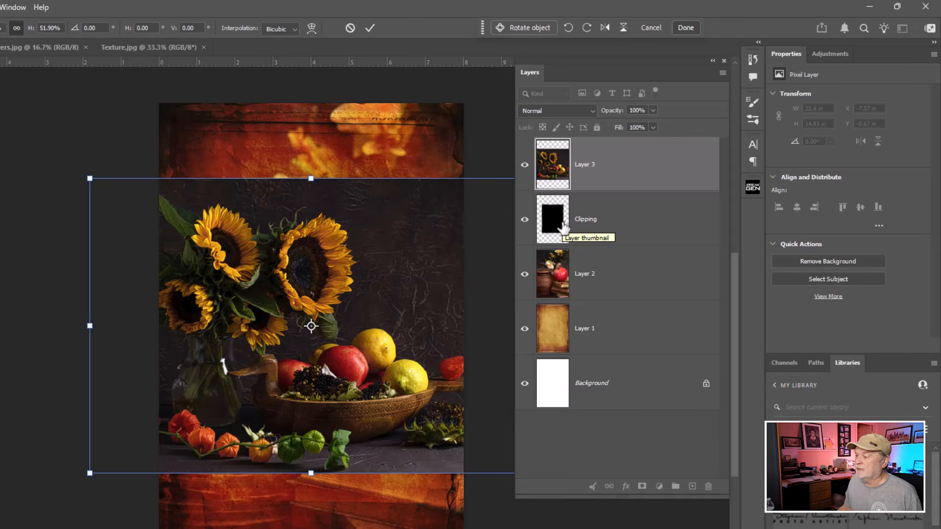
key(Return)
click(563, 227)
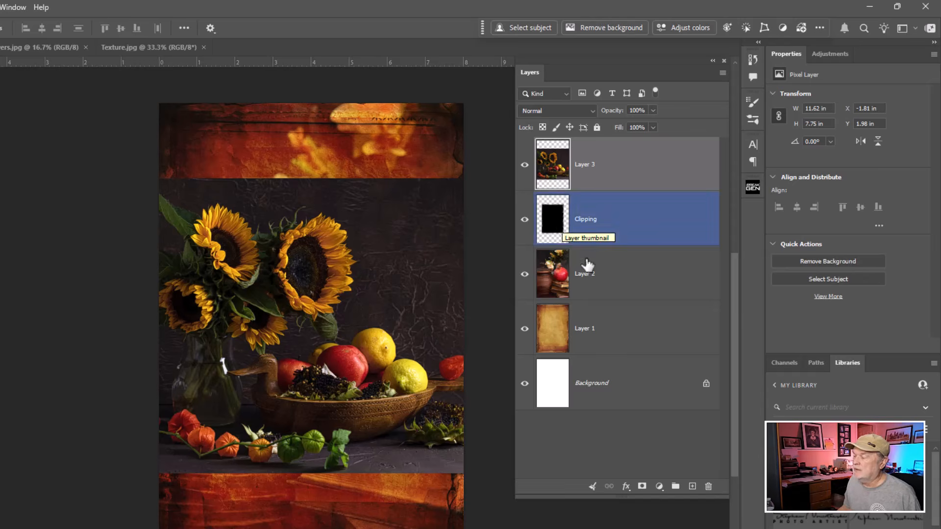
Step: Clip the sunflower Layer 3 to the Clipping layer's black shape and release the clipping mask again
click(646, 294)
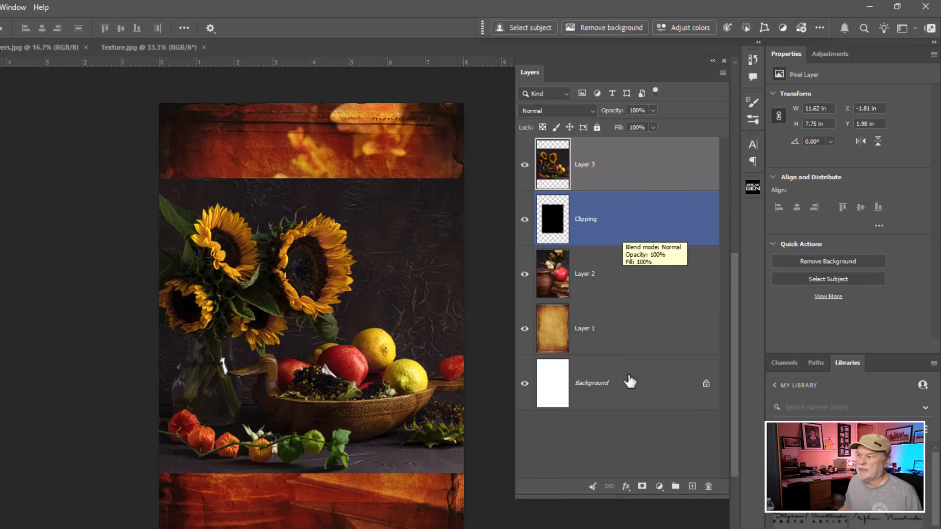
click(607, 275)
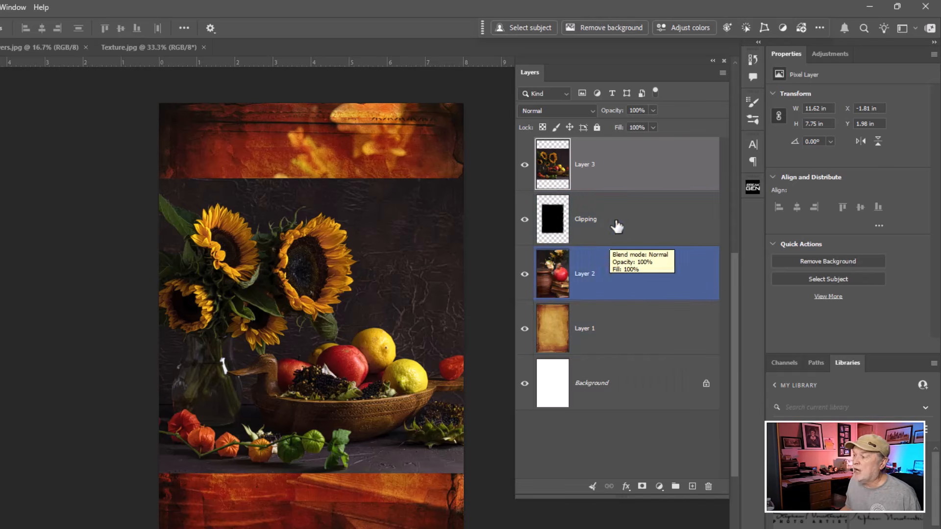
click(621, 217)
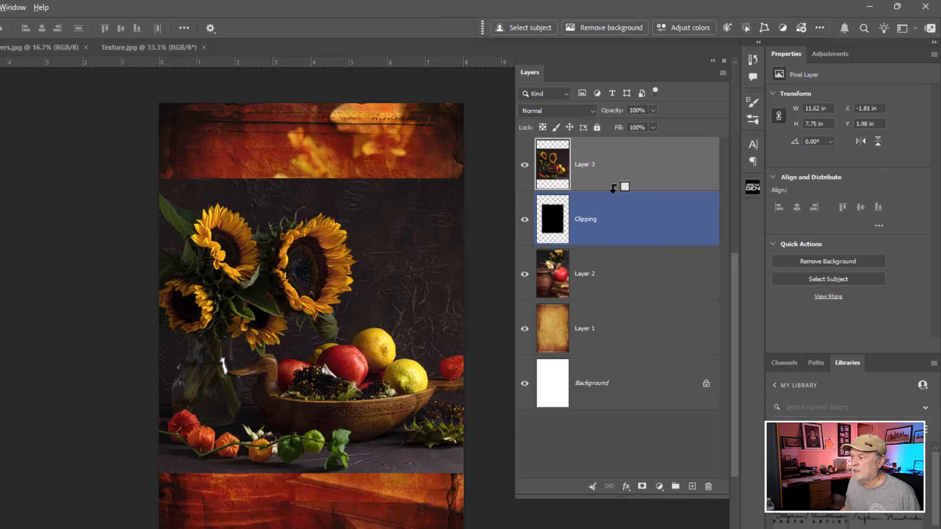
alt+click(614, 188)
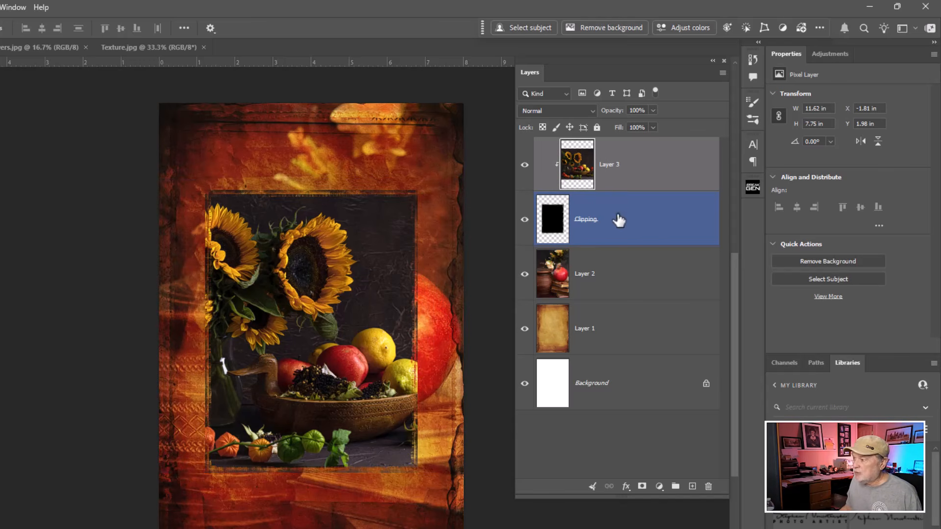
alt+click(616, 188)
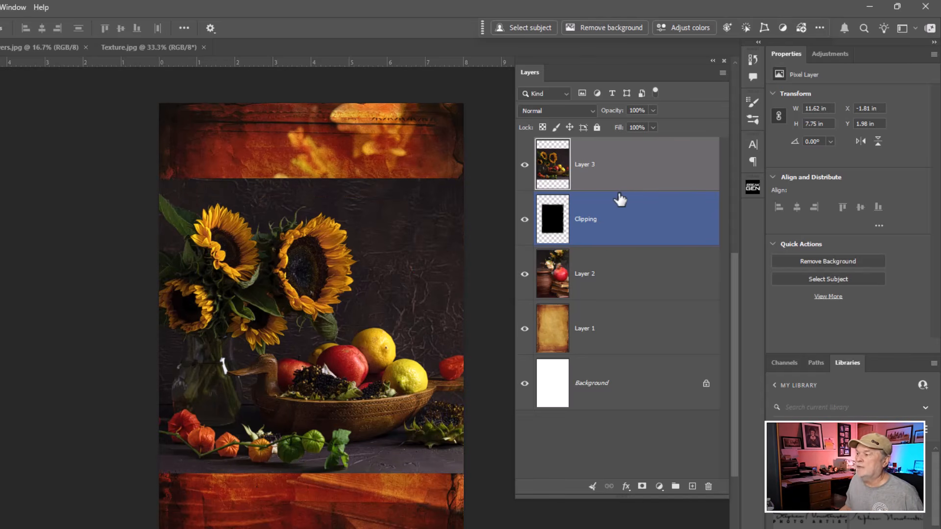
Step: Apply Create Clipping Mask to Layer 3 over the Clipping layer, and undo it with Release Clipping Mask
click(653, 170)
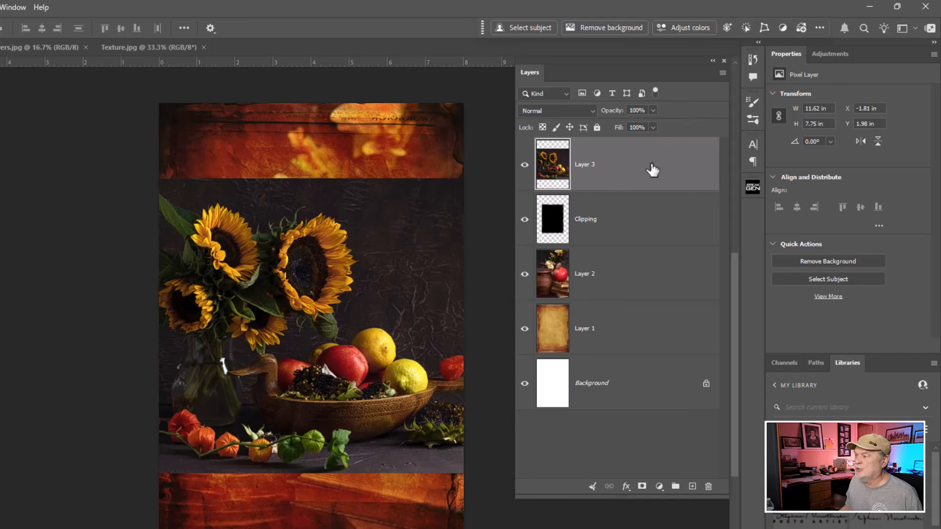
click(552, 223)
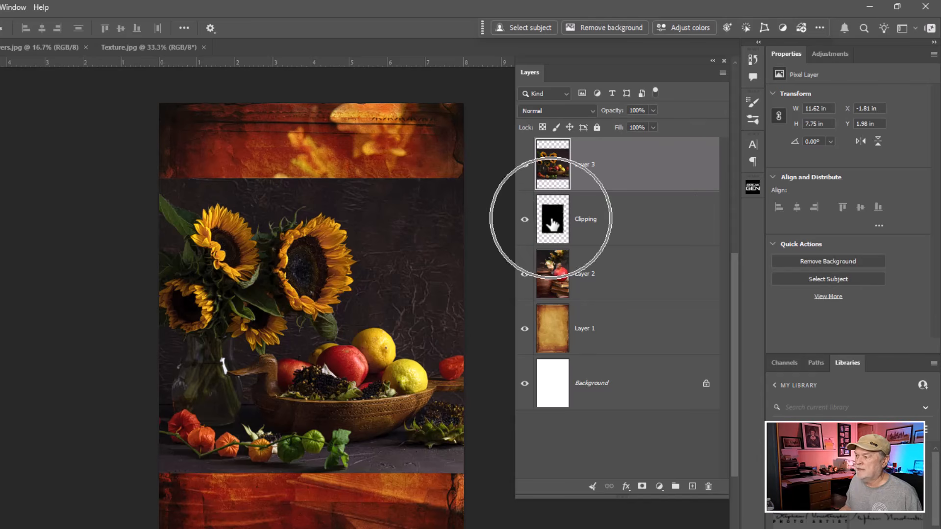
click(626, 159)
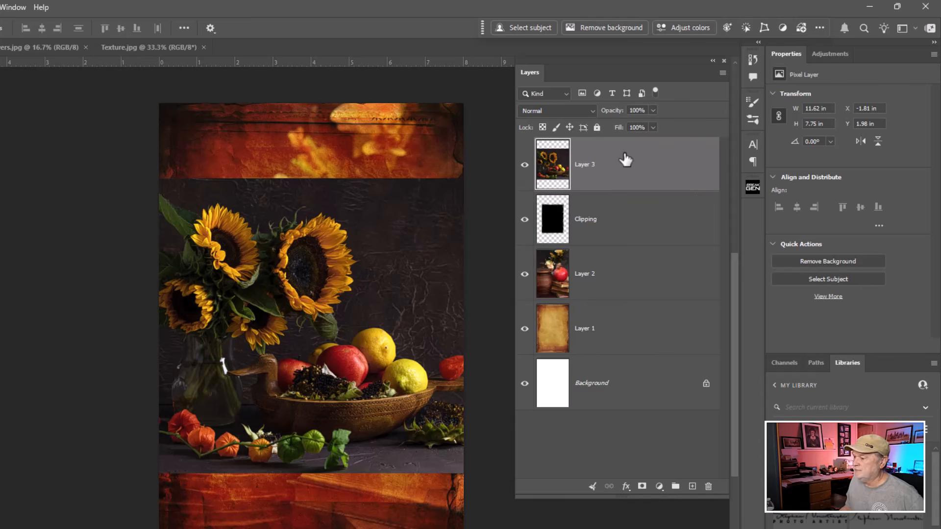
right_click(627, 162)
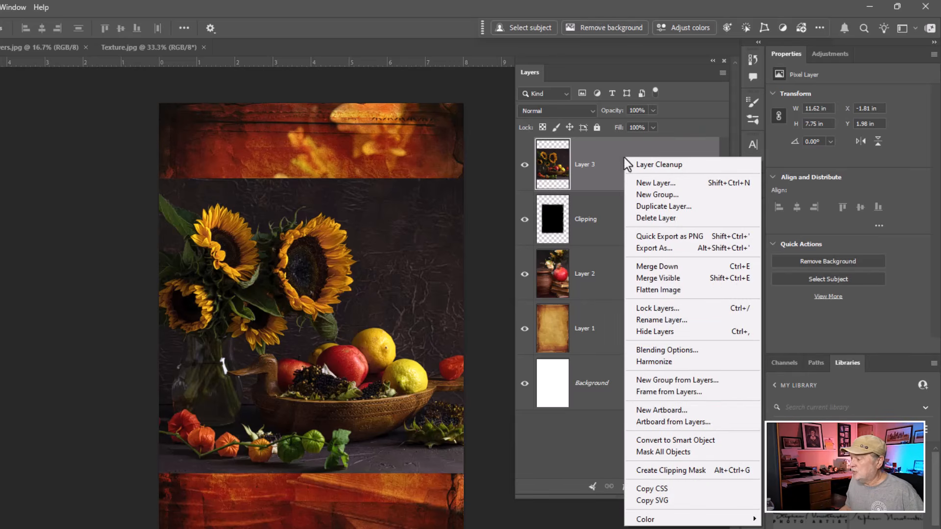
click(687, 471)
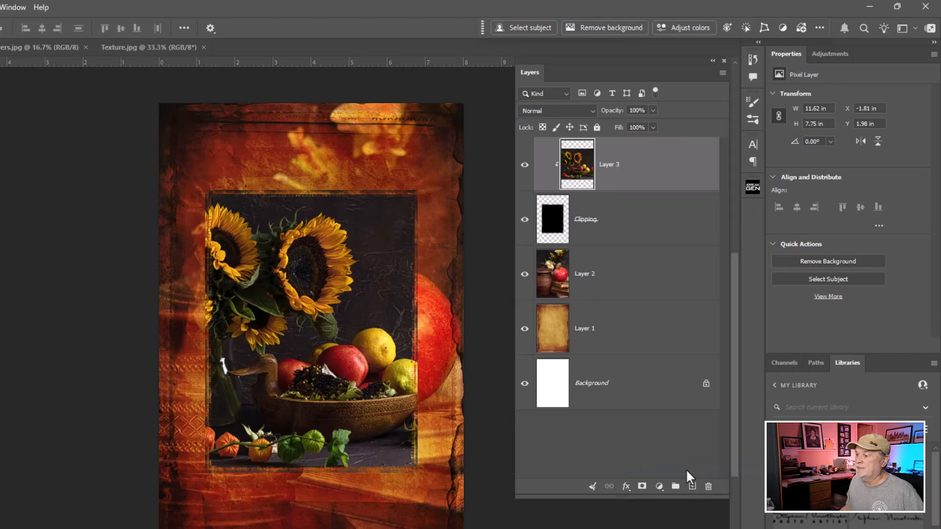
right_click(648, 163)
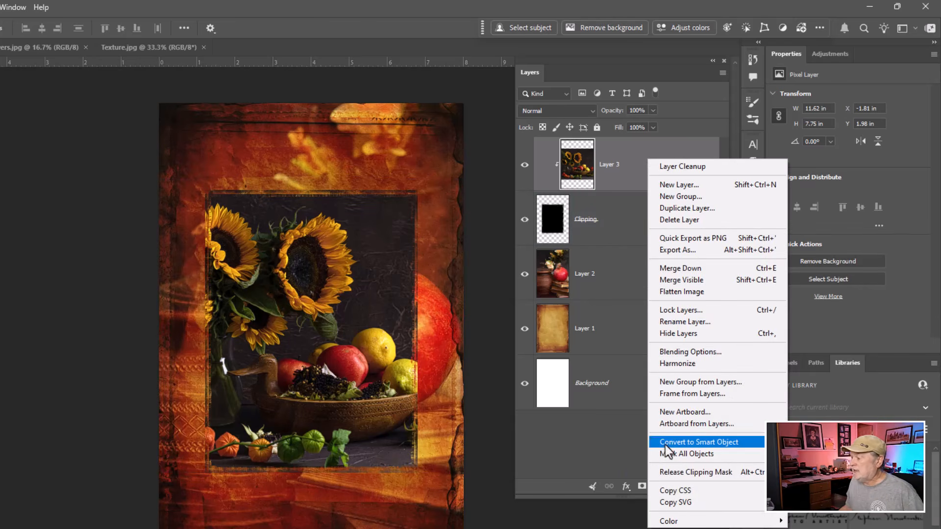
click(669, 475)
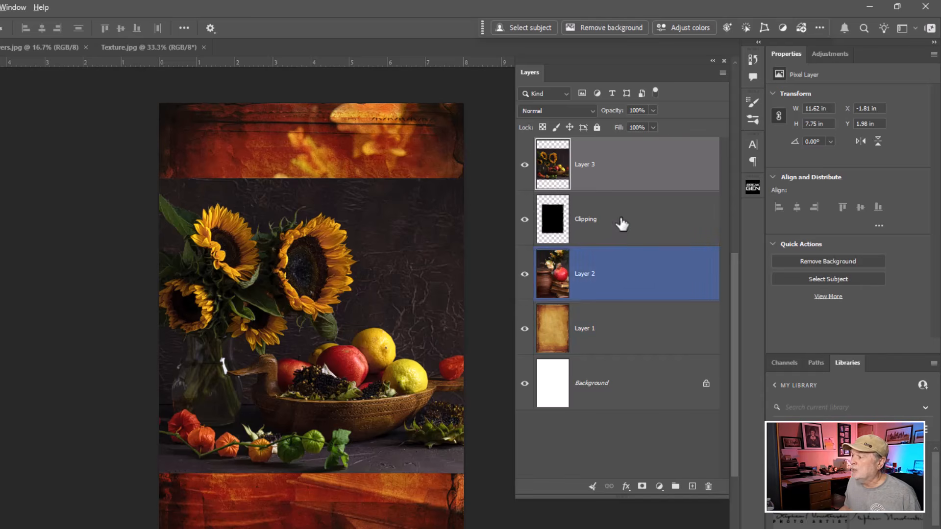
Step: Clip the sunflower photo on Layer 3 to the Clipping layer and keep Layer 3 selected
alt+click(619, 187)
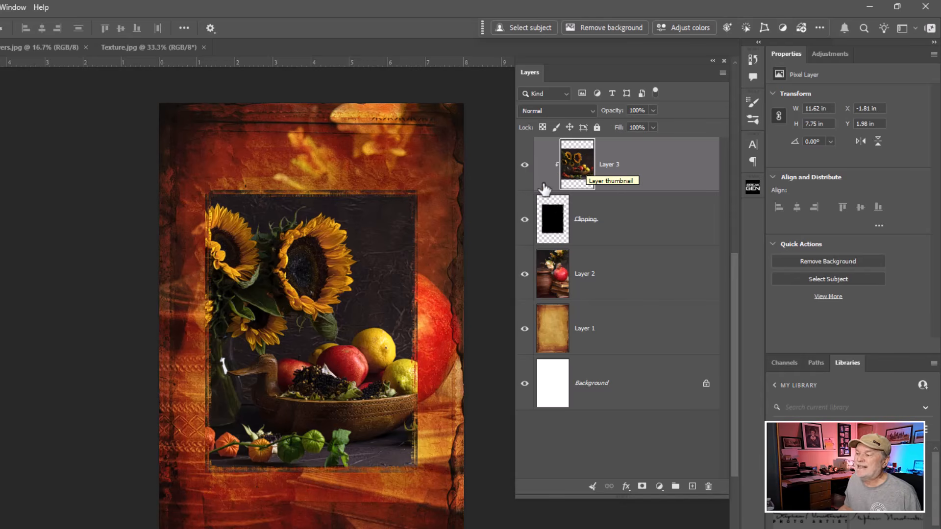
click(556, 228)
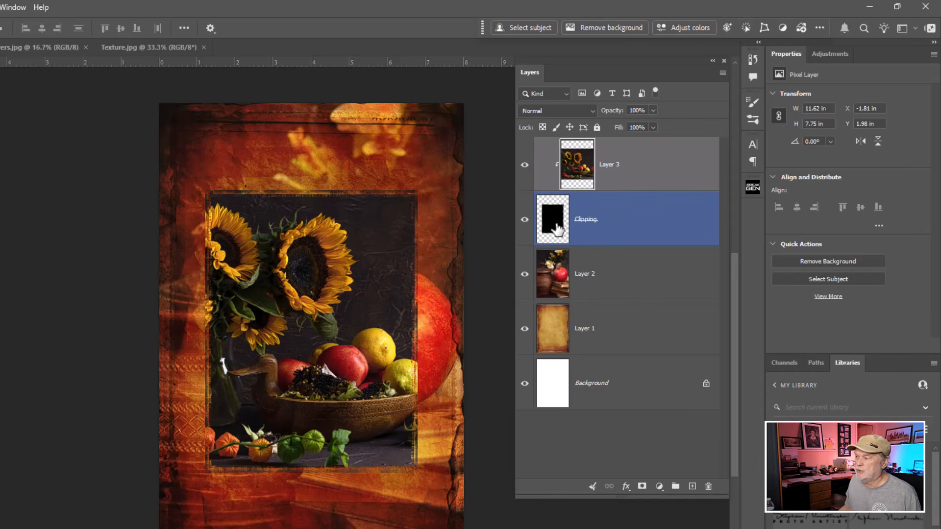
click(578, 171)
Step: Scale the clipped sunflower photo to 96.17%, about 11.18 by 7.45 in, and shift it sideways so the bouquet and vase sit inside the frame
key(ctrl+t)
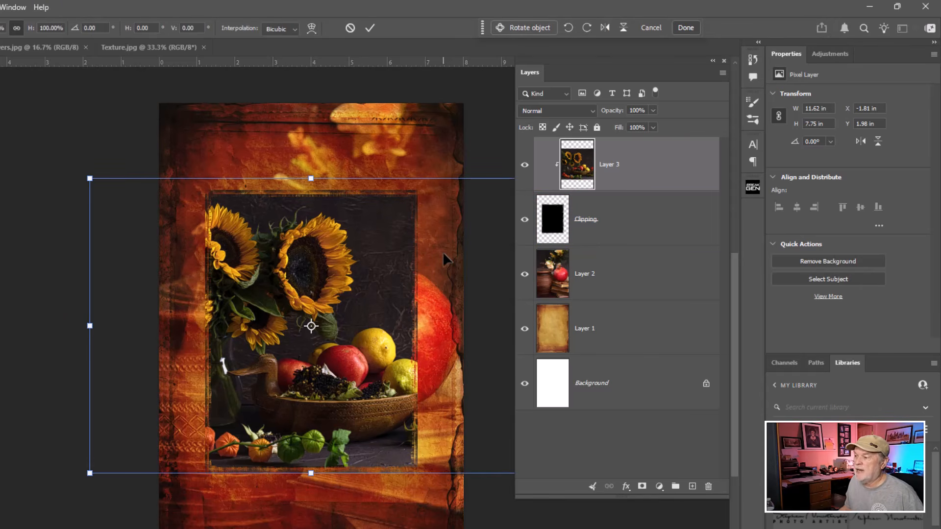
drag(311, 178, 311, 189)
drag(373, 270, 442, 272)
click(559, 230)
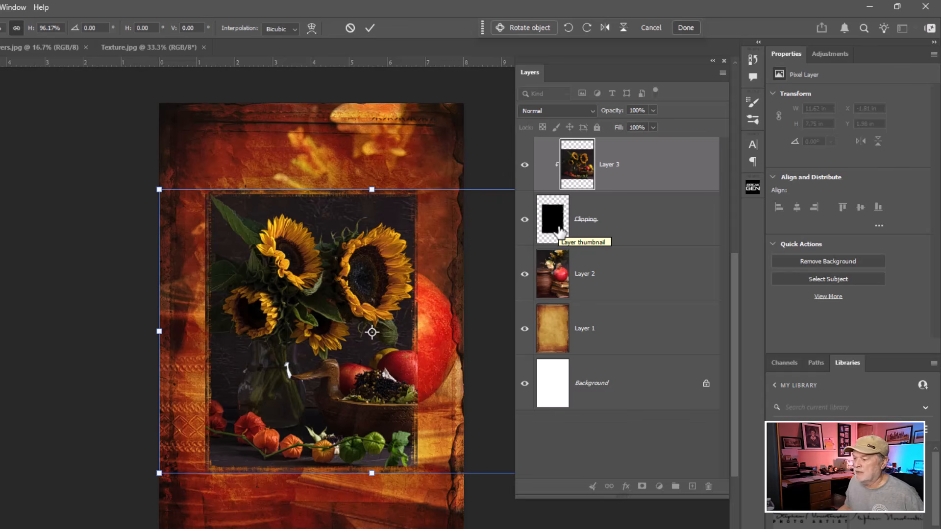
drag(381, 300, 364, 295)
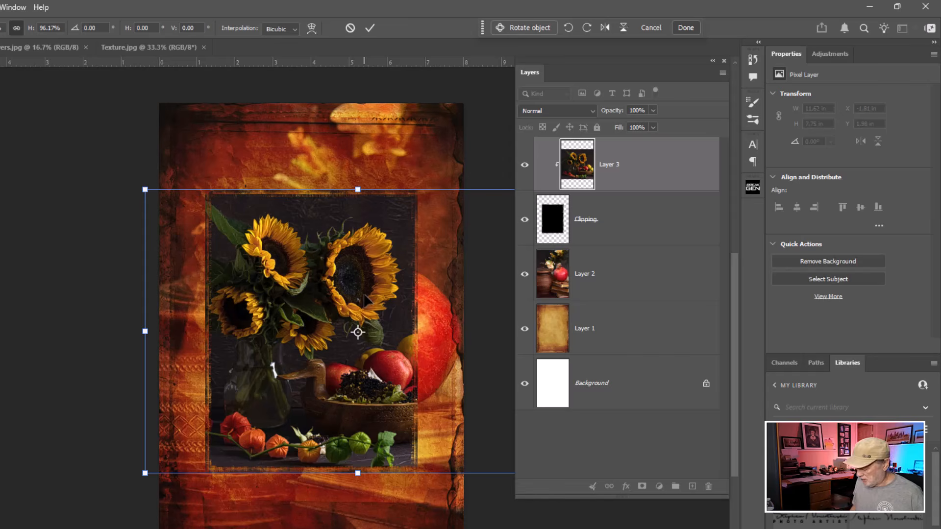
key(Return)
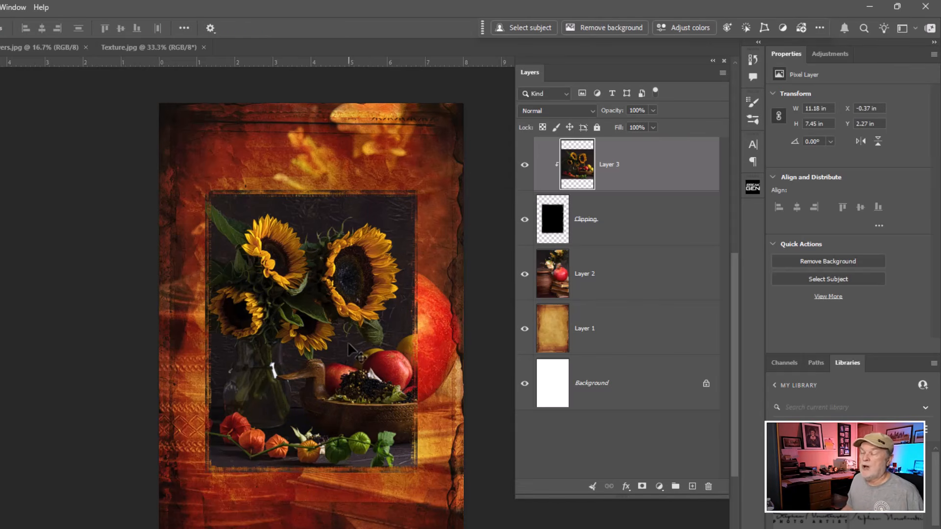
Step: Examine the rough edges of the clipped sunflower photo up close and against the whole composite
scroll(349, 343, up, 3)
scroll(330, 246, up, 3)
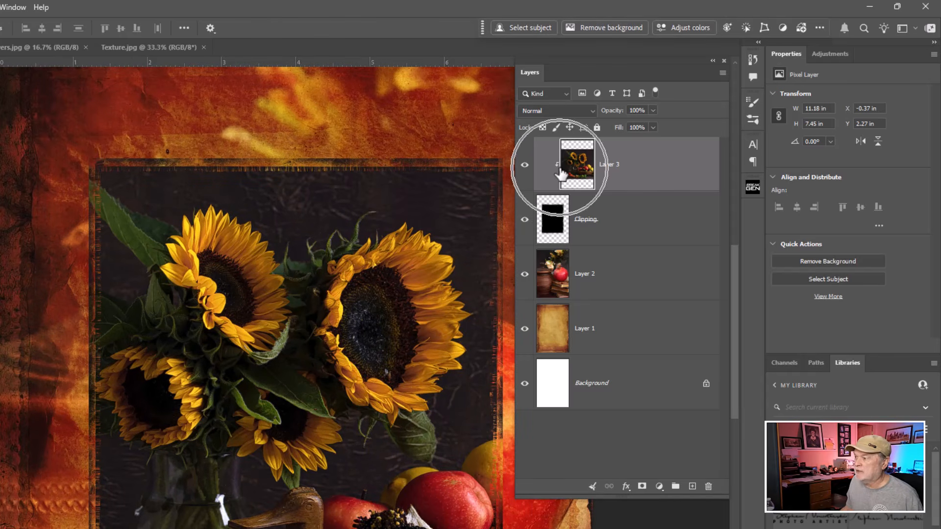
click(548, 232)
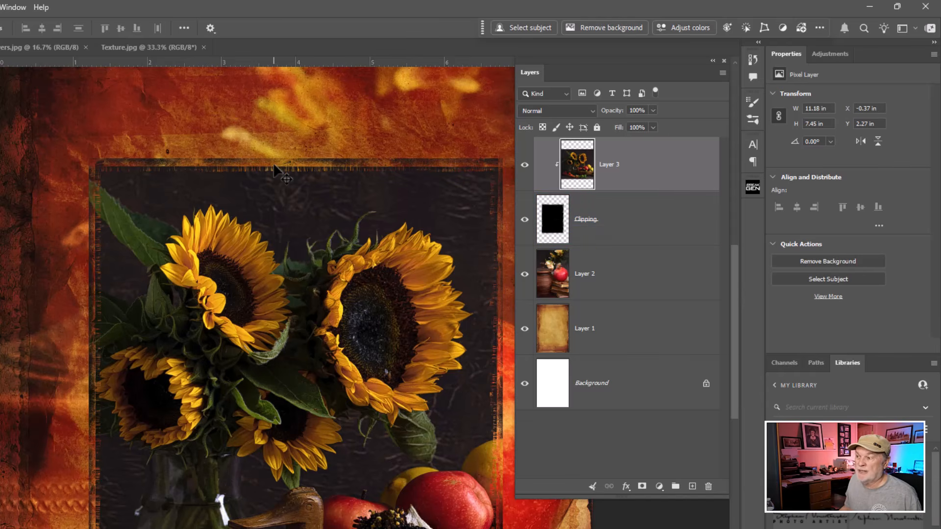
scroll(281, 210, up, 5)
drag(309, 192, 312, 226)
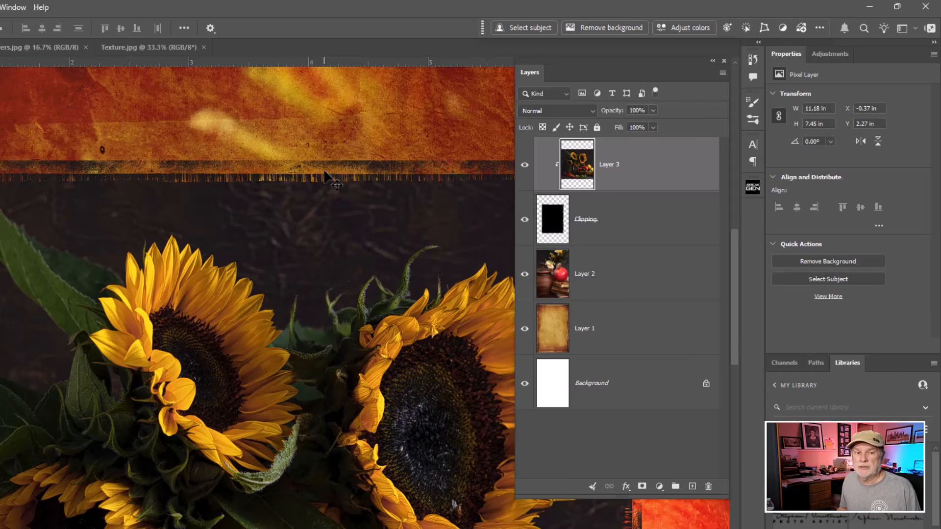
scroll(324, 175, down, 5)
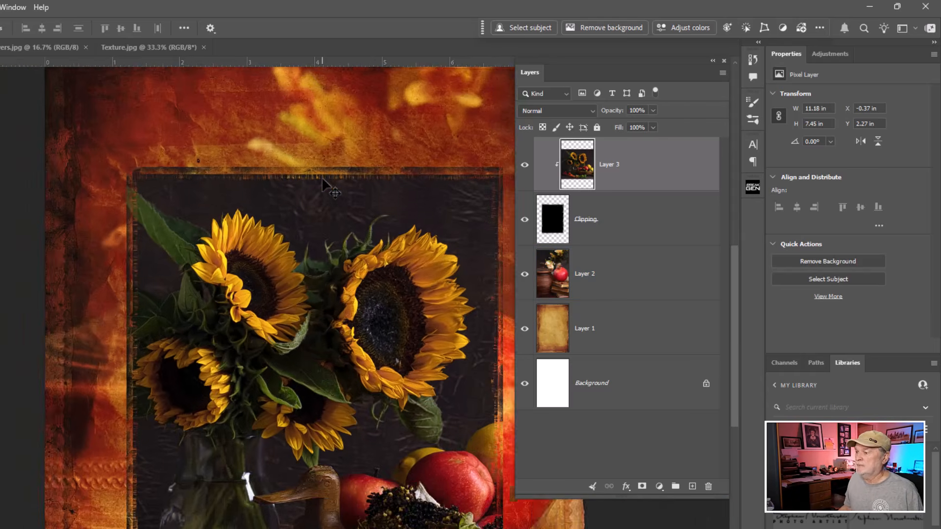
scroll(322, 177, down, 3)
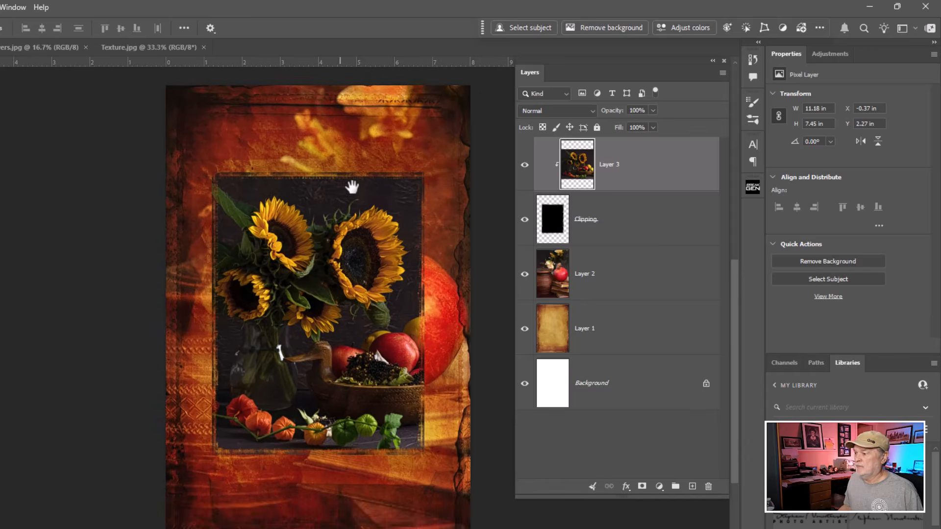
scroll(411, 217, up, 1)
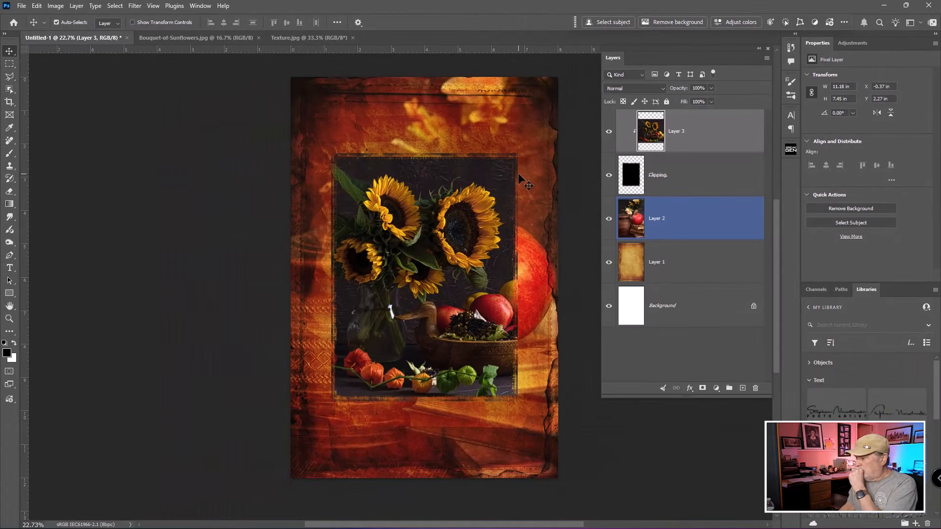
Step: Close Bouquet-of-Sunflowers.jpg and copy the Texture.jpg image into Untitled-1 as a new layer above the sunflower layer
click(241, 57)
click(287, 39)
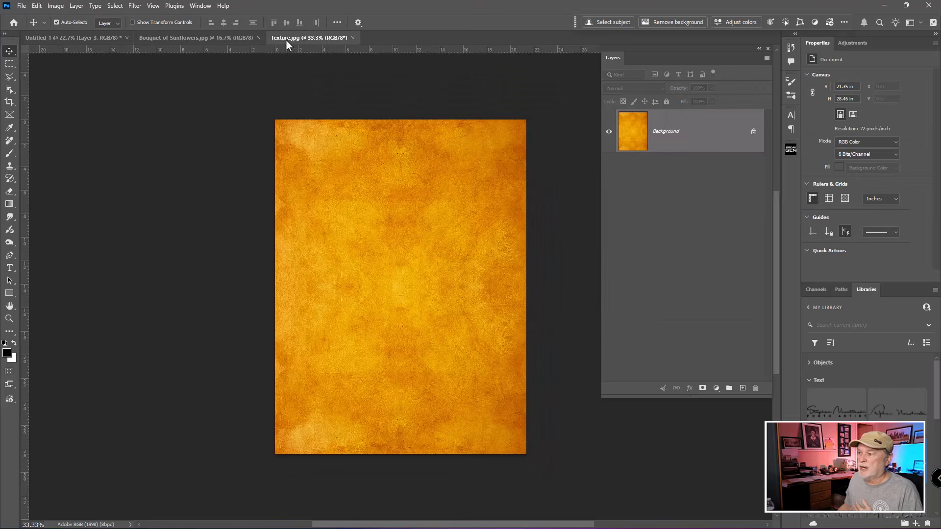
click(227, 40)
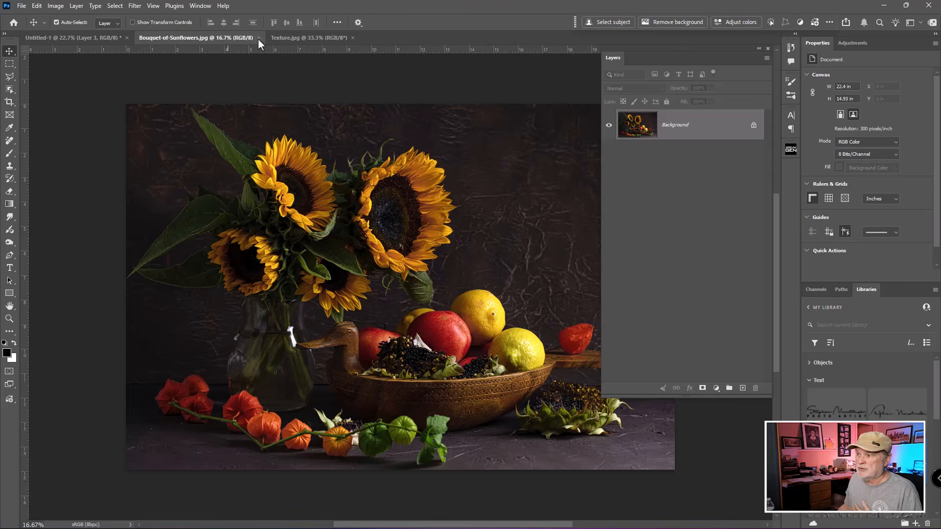
click(258, 38)
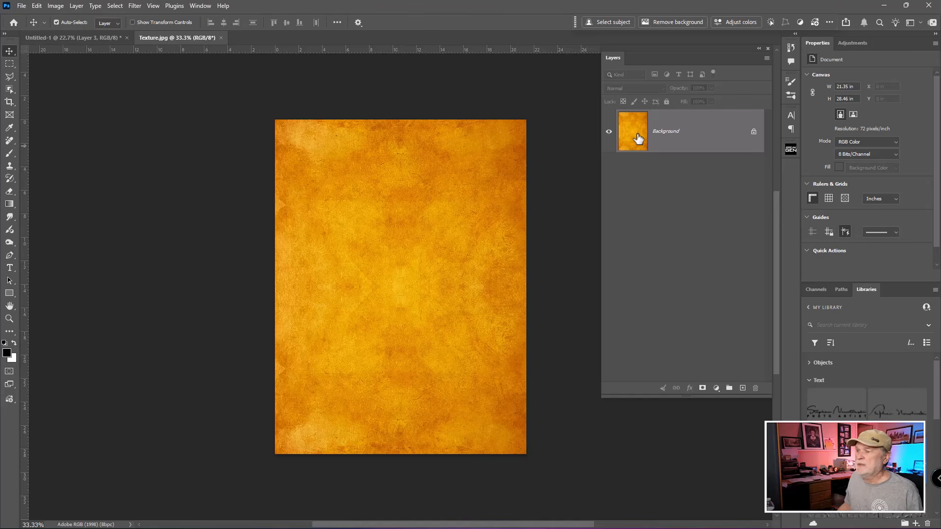
drag(638, 140, 434, 252)
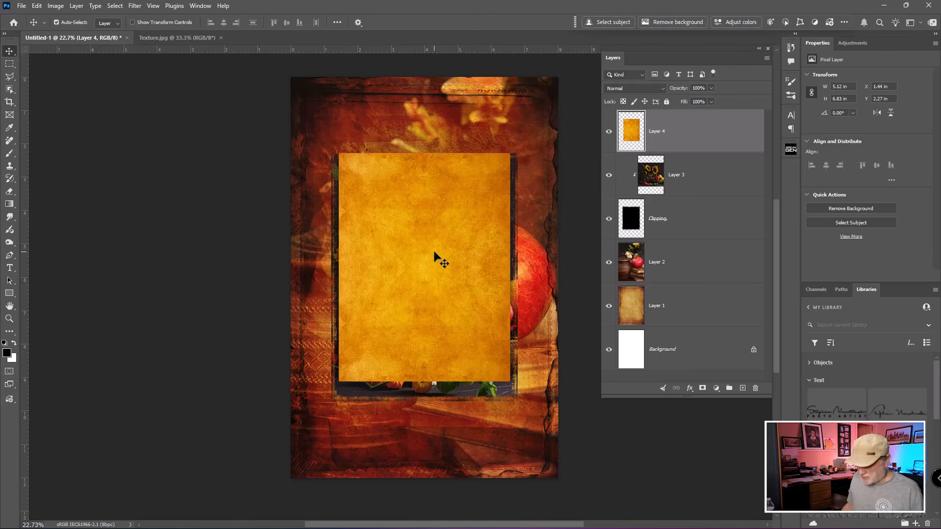
Step: Scale the orange texture layer to 111.98%, about 5.74 by 7.65 in, so it covers the framed sunflower photo
key(ctrl+t)
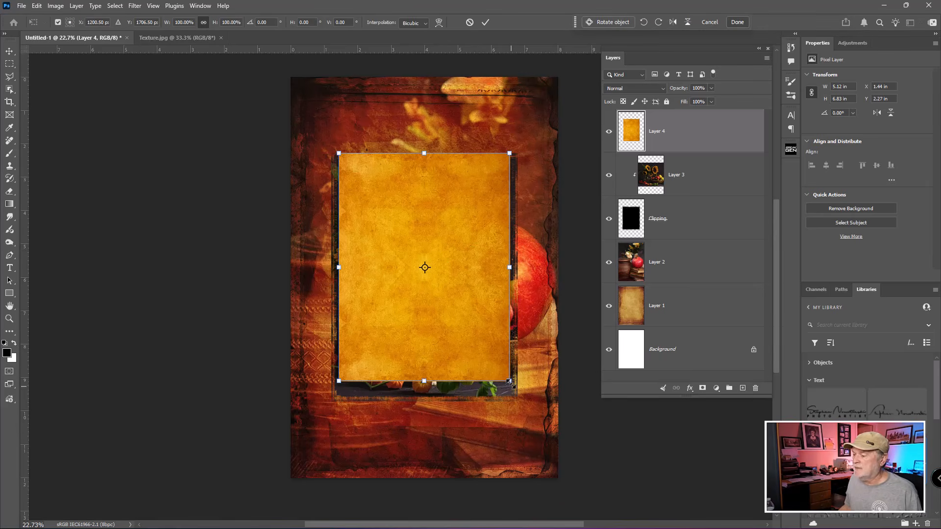
drag(509, 381, 529, 408)
drag(494, 346, 485, 347)
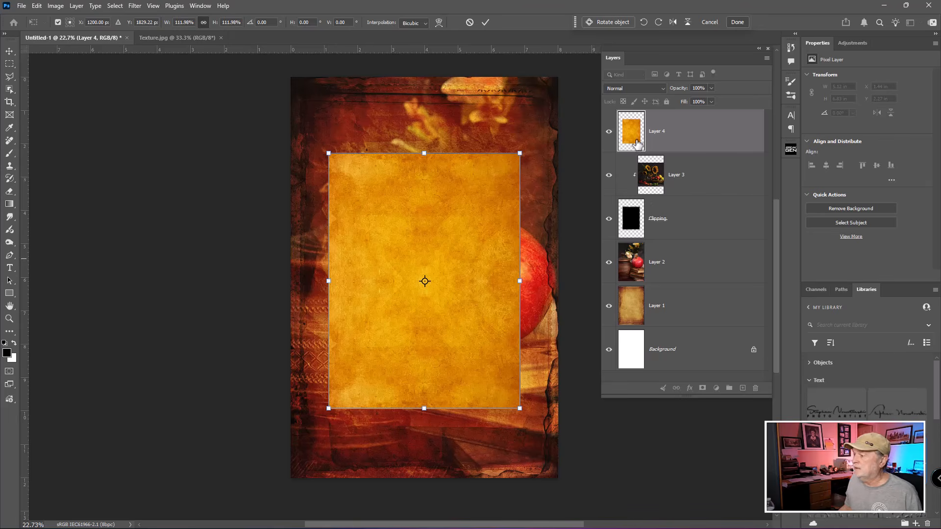
key(Return)
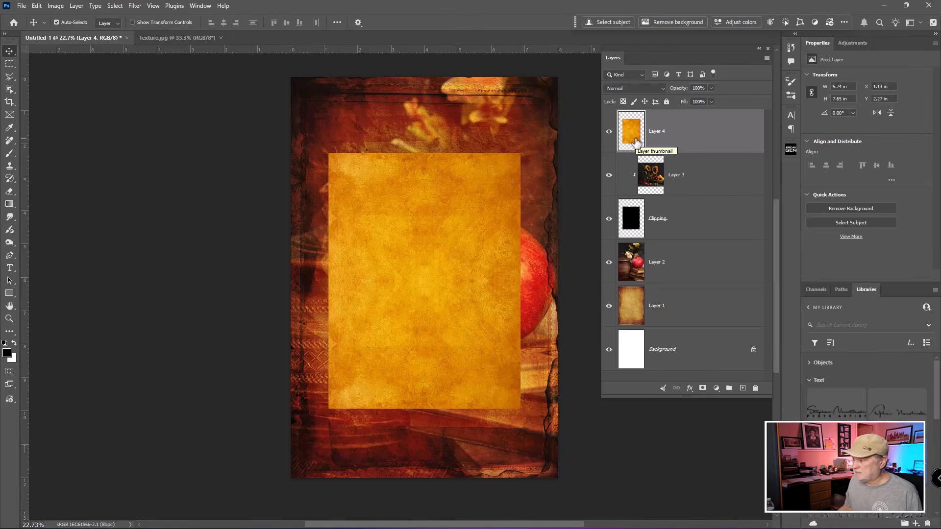
Step: Clip the texture on Layer 4 to the Clipping layer together with the sunflower Layer 3
click(689, 181)
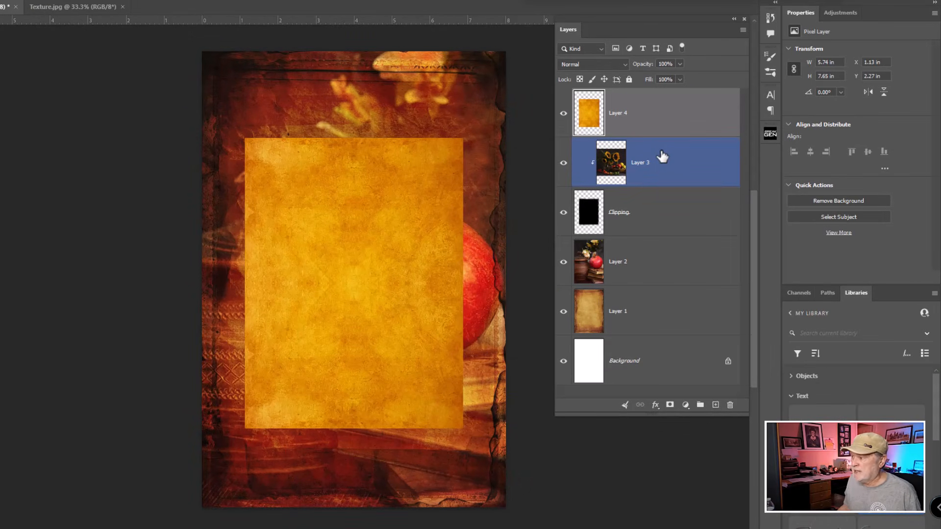
drag(662, 155, 659, 133)
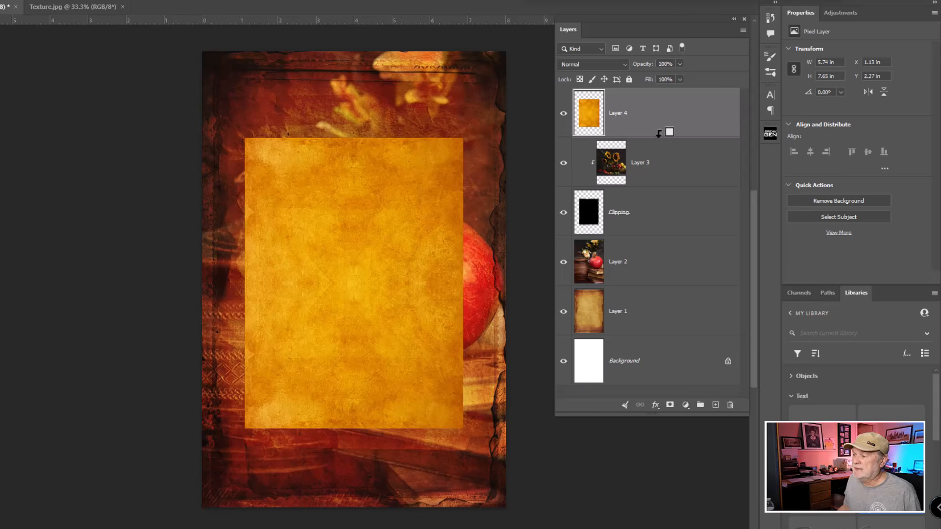
alt+click(659, 134)
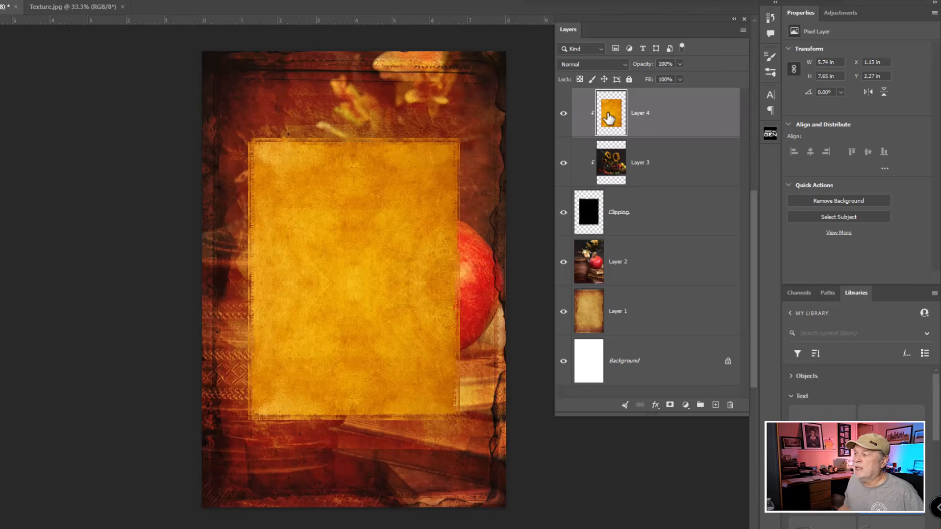
Step: Set the texture Layer 4's blend mode to Overlay and compare the sunflower photo with and without it
click(600, 64)
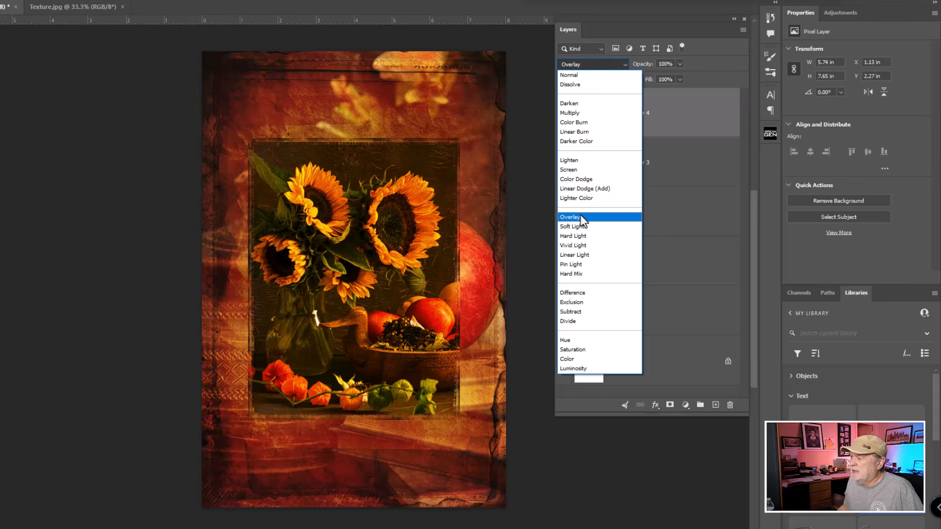
click(580, 217)
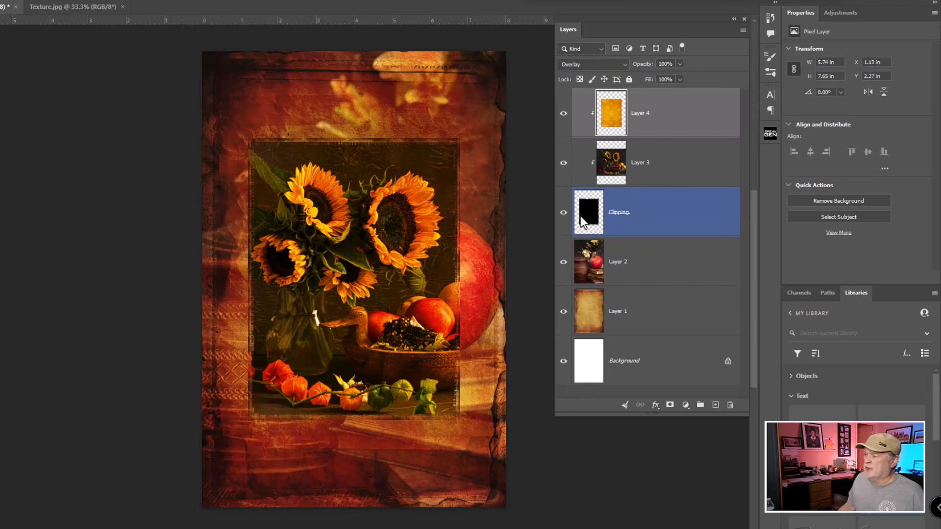
click(564, 114)
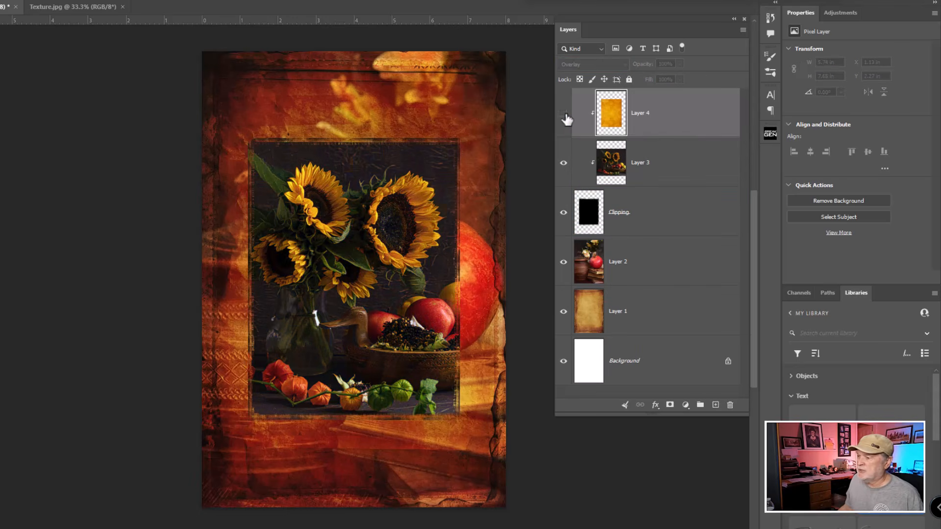
click(564, 114)
click(564, 115)
click(564, 114)
click(564, 115)
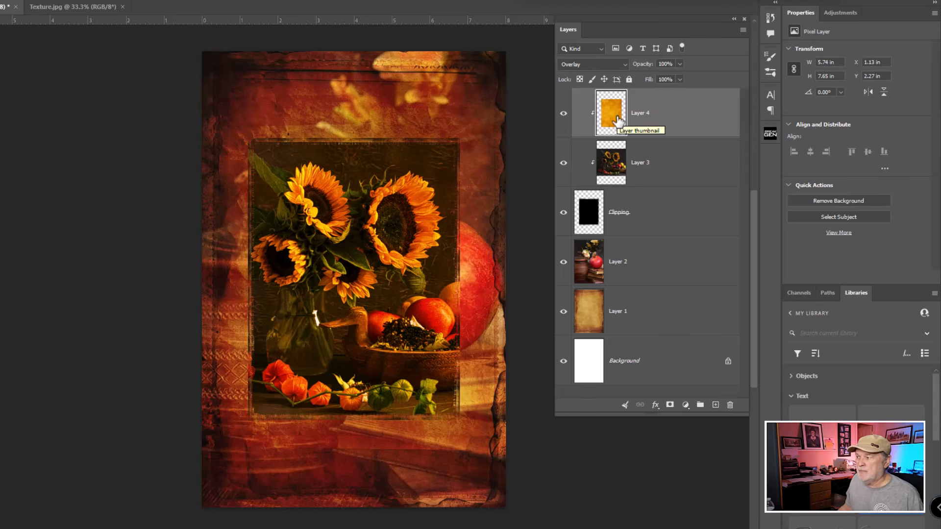
click(614, 168)
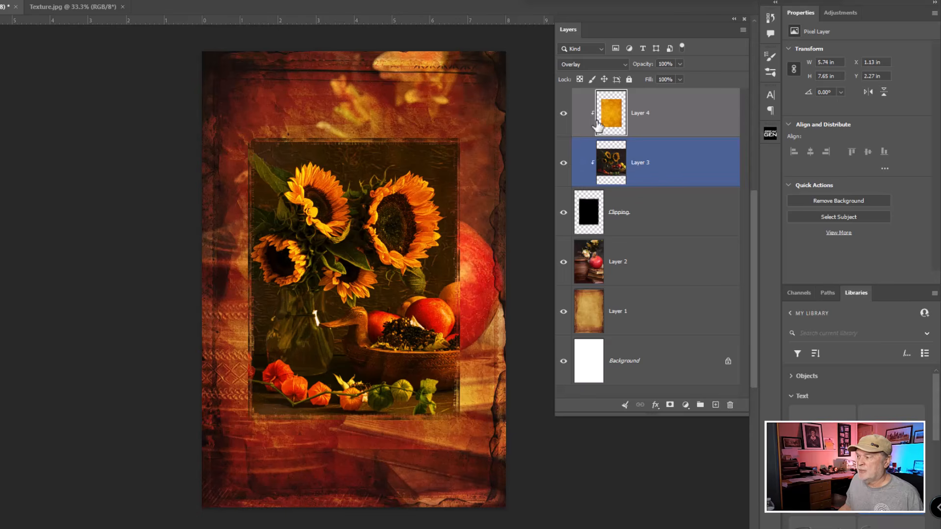
click(597, 169)
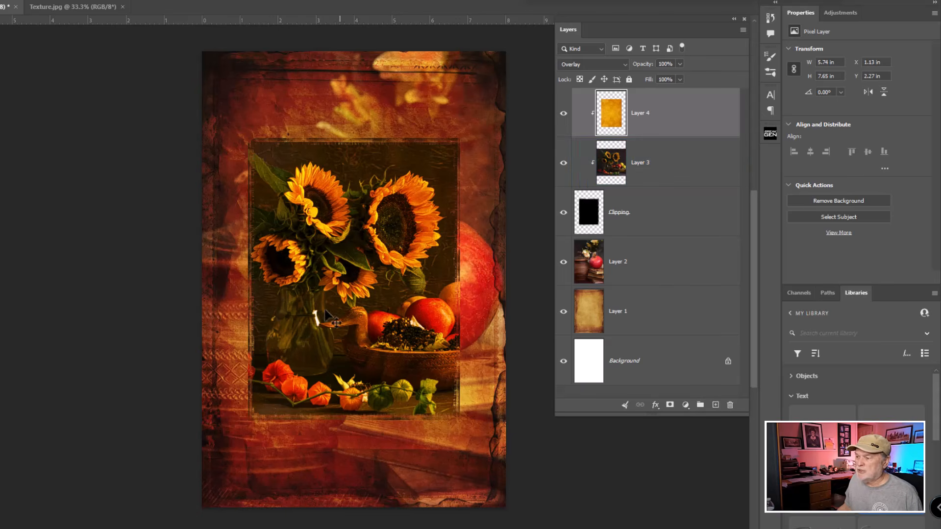
Step: Add a Hue/Saturation adjustment above Layer 4, clip it to the framed photo, and set Hue to -7 and Saturation to +16
click(685, 405)
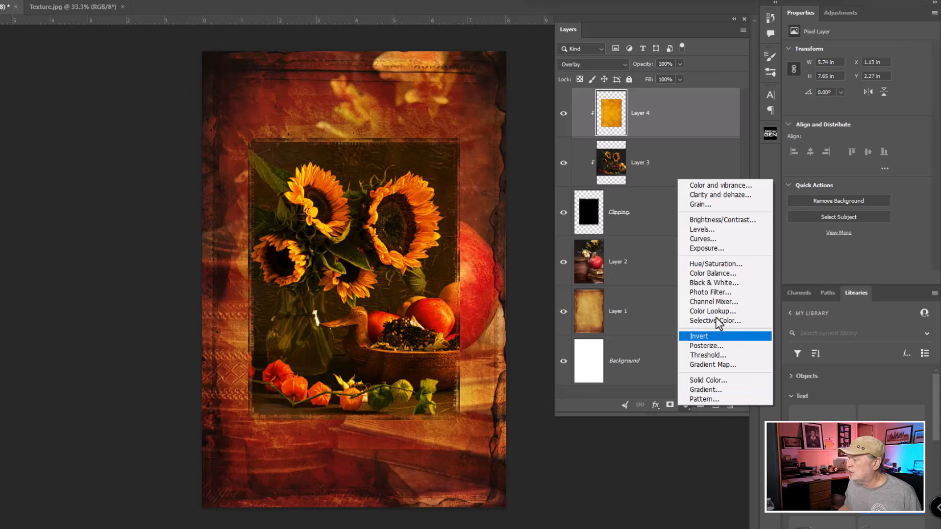
click(723, 266)
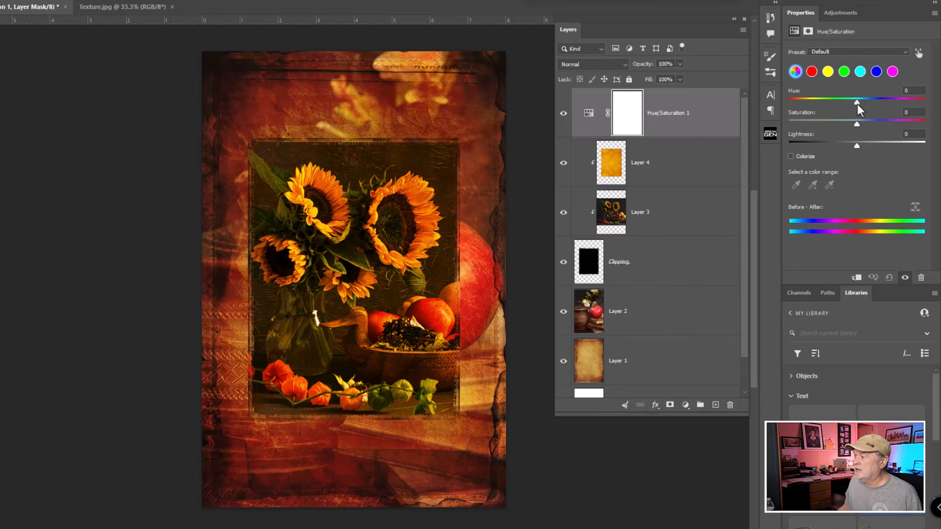
mouse_move(857, 102)
mouse_down()
mouse_move(823, 105)
mouse_move(866, 102)
mouse_up()
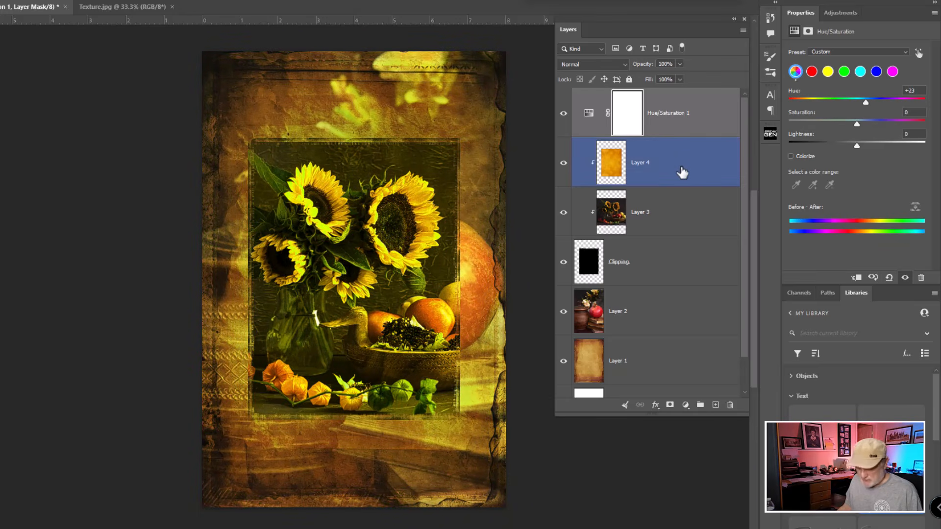
alt+click(673, 134)
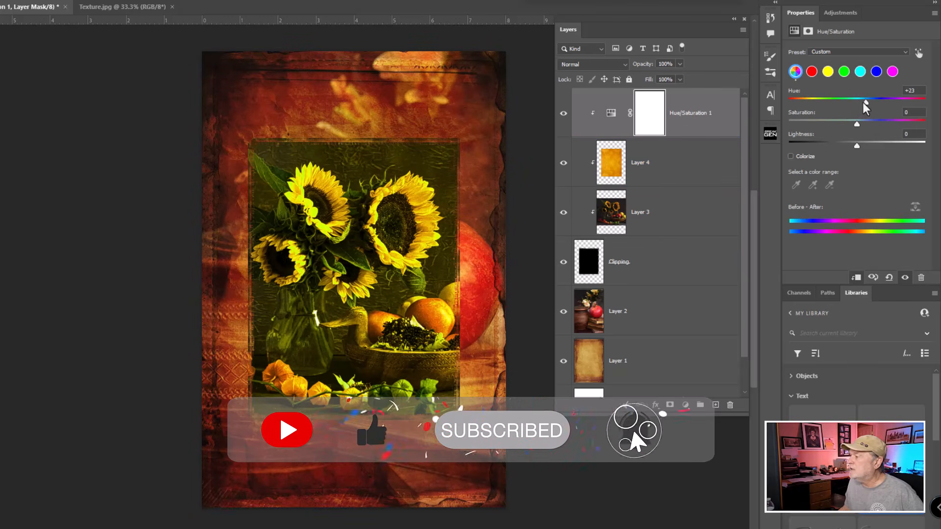
drag(863, 103, 861, 126)
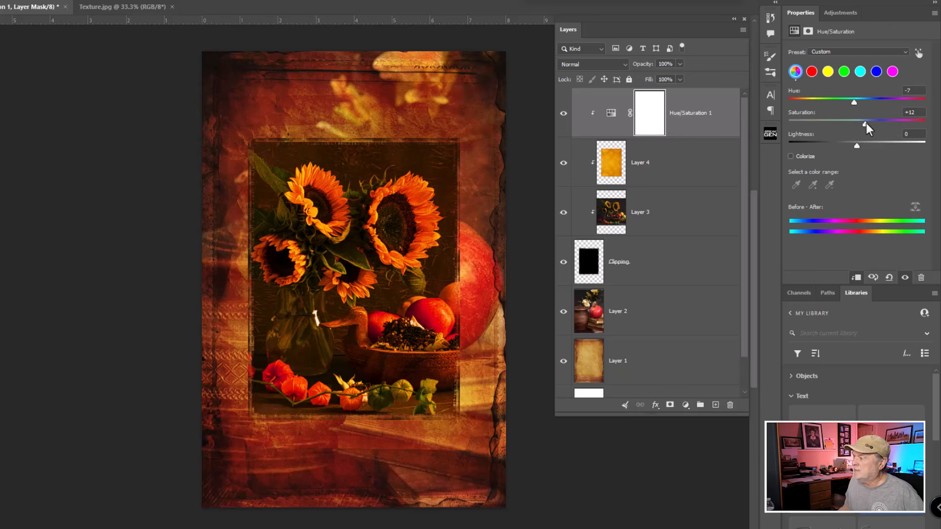
mouse_move(858, 146)
mouse_down()
mouse_move(847, 148)
mouse_move(867, 146)
mouse_move(856, 147)
mouse_up()
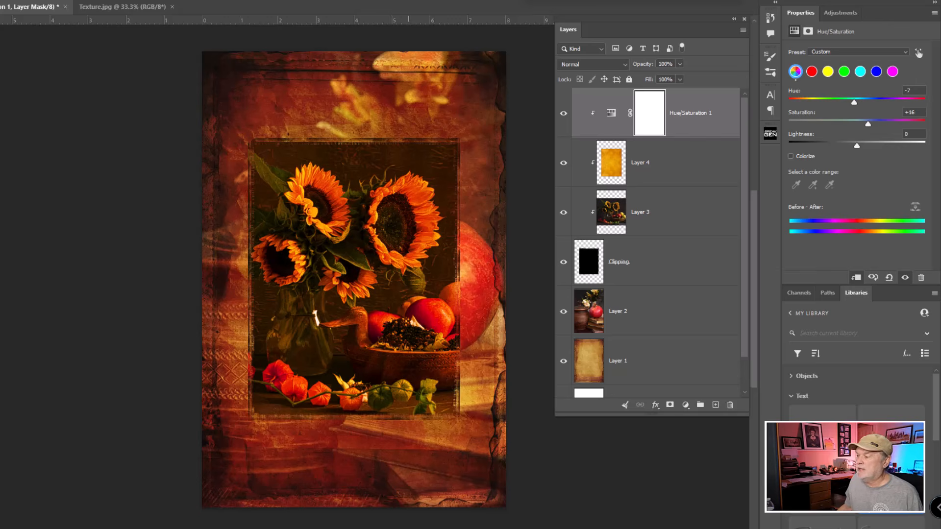
Step: Shorten the Clipping layer's black shape about its centre to about 6.02 in high, keeping its width
click(593, 259)
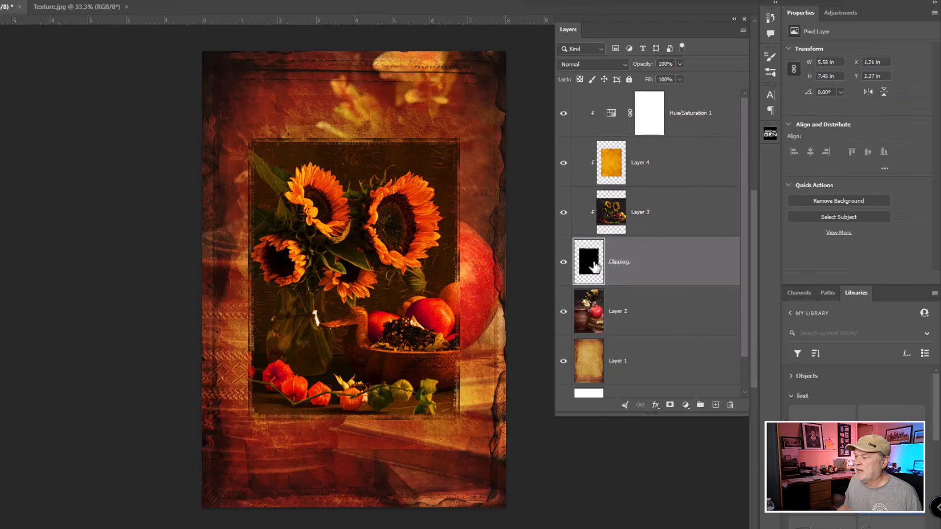
key(ctrl+t)
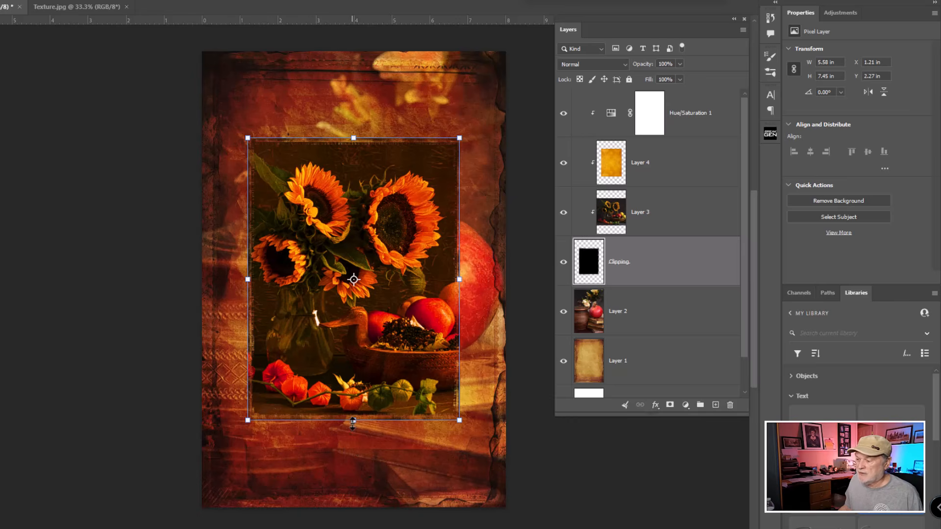
drag(353, 421, 354, 392)
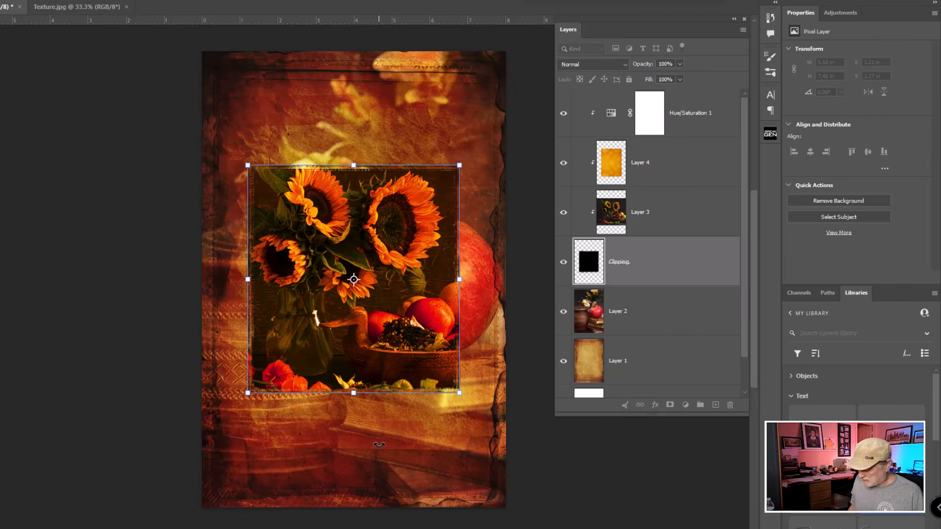
key(Return)
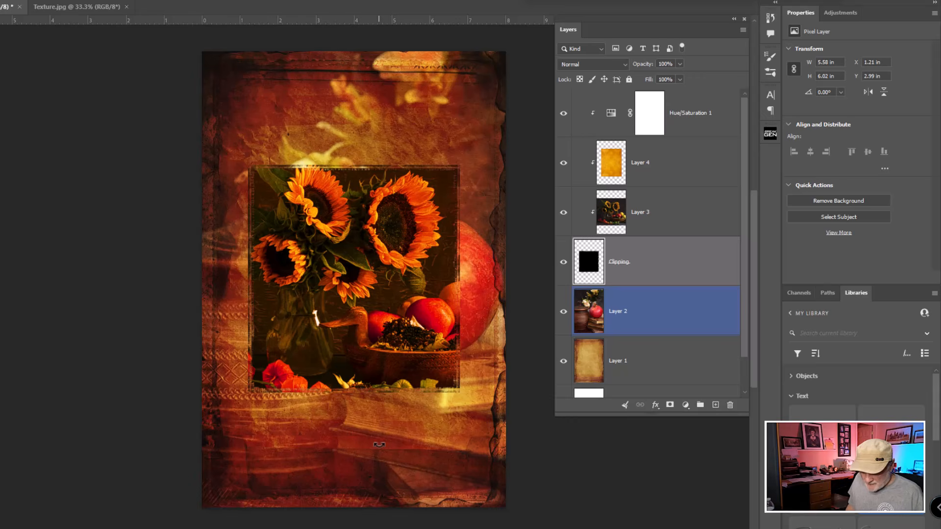
Step: Stretch the Clipping layer's shape vertically about its centre so it extends past the sunflower photo's upper and lower edges
key(ctrl+t)
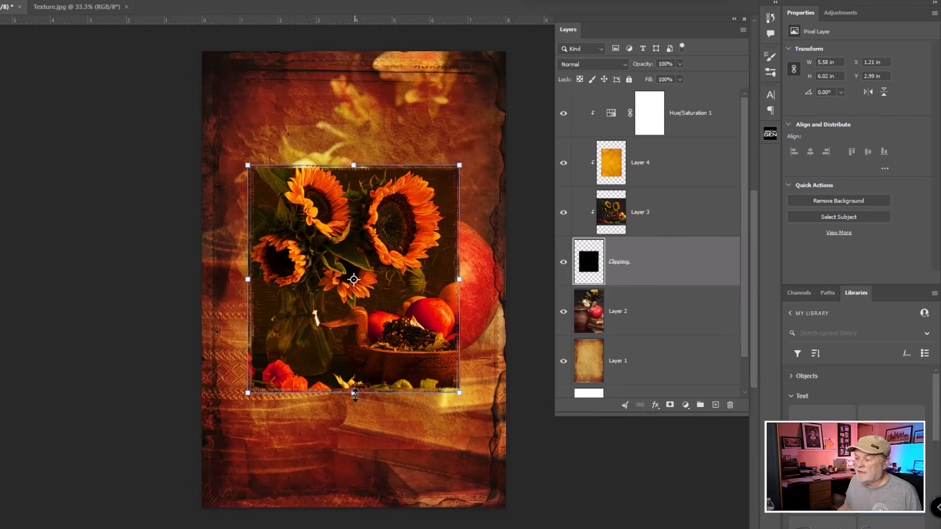
drag(354, 394, 357, 439)
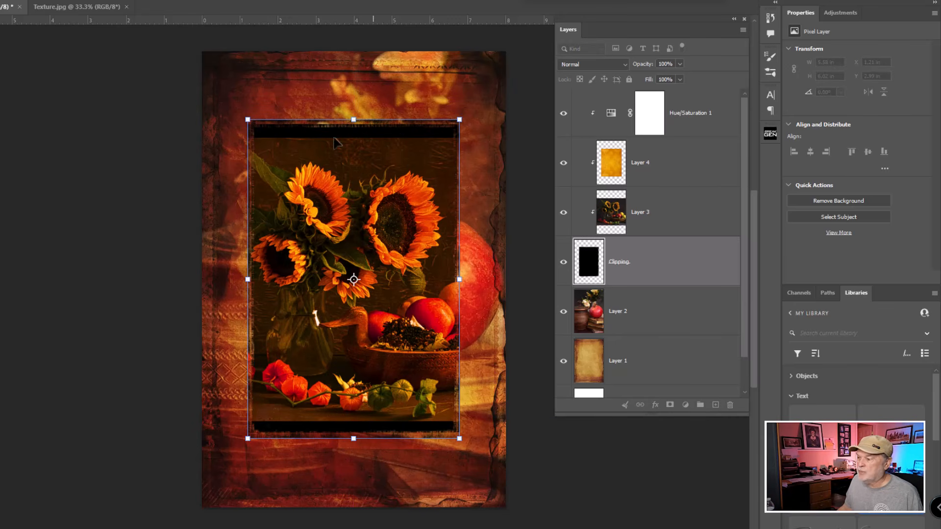
Step: Scale Layer 4 and Layer 3 together to about 12.93 by 8.85 in so they fill the taller clipping shape
click(622, 218)
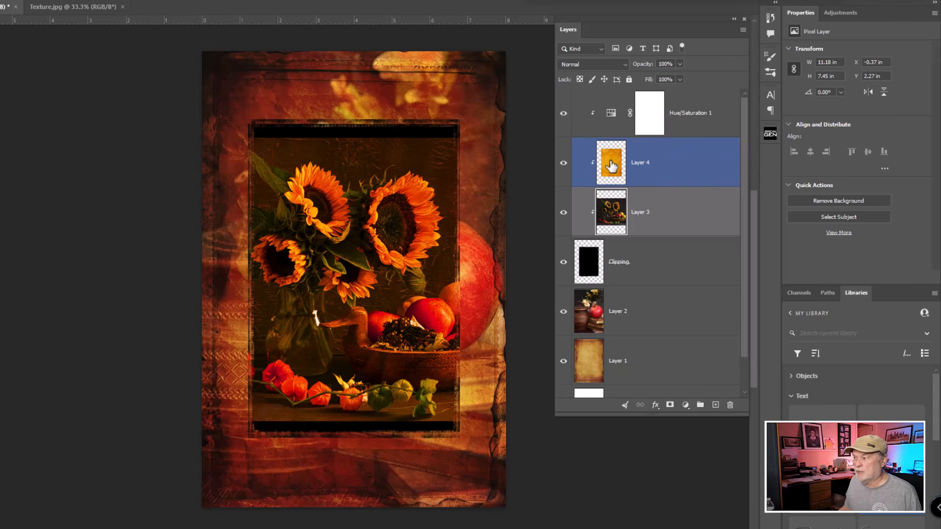
click(668, 163)
shift+click(668, 209)
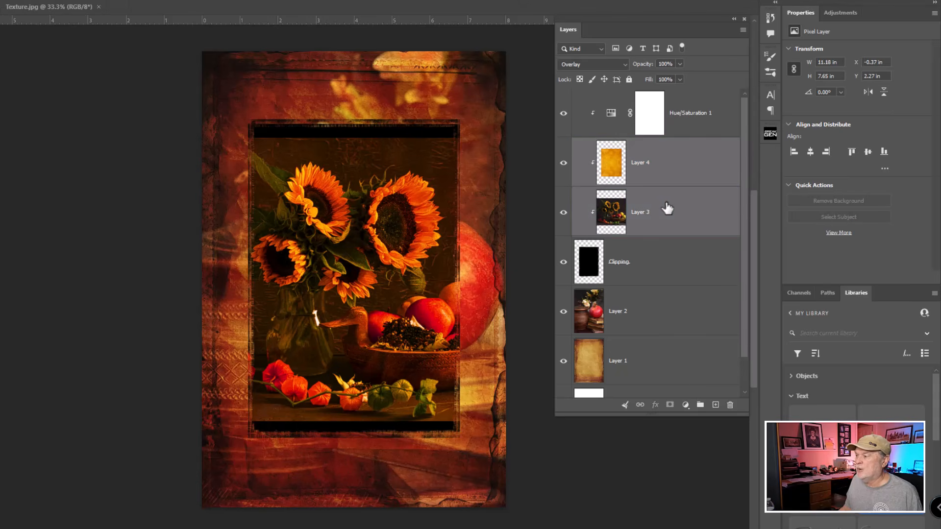
key(ctrl+t)
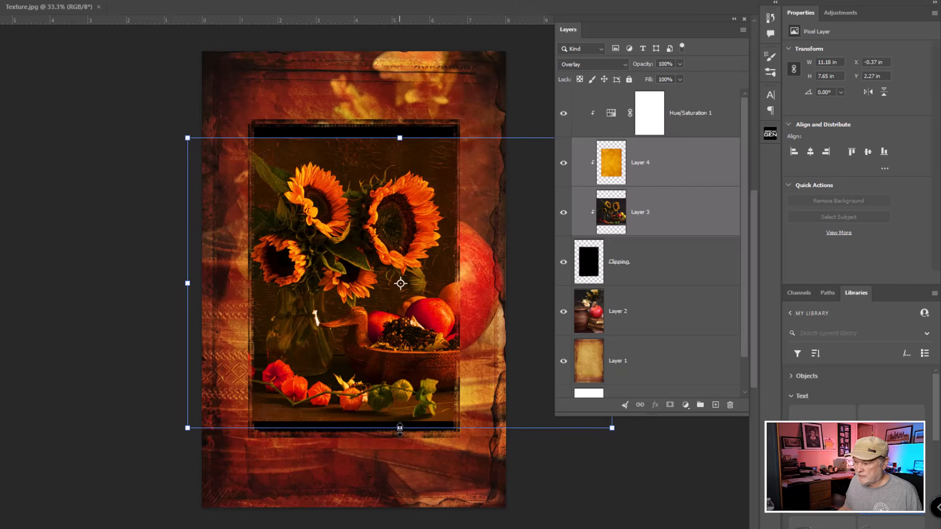
drag(400, 428, 400, 460)
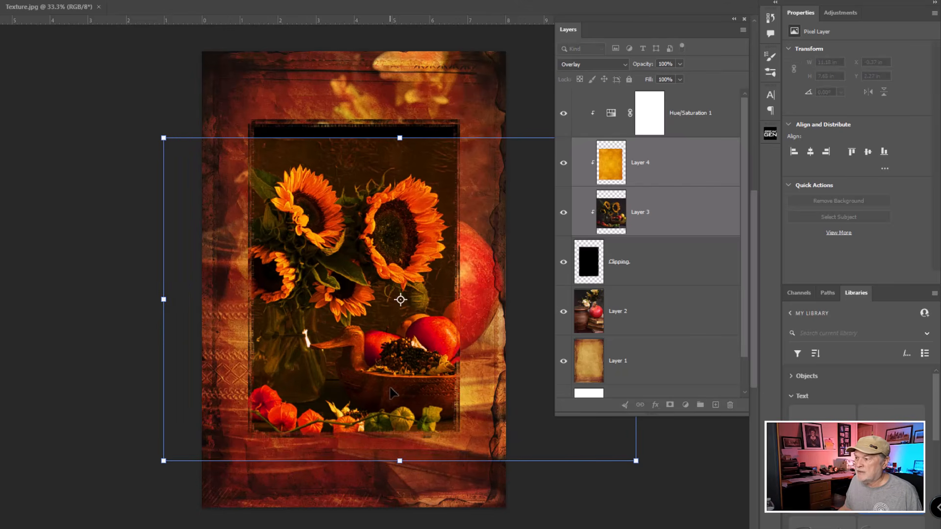
mouse_move(391, 388)
mouse_down()
mouse_move(391, 366)
mouse_move(397, 371)
mouse_up()
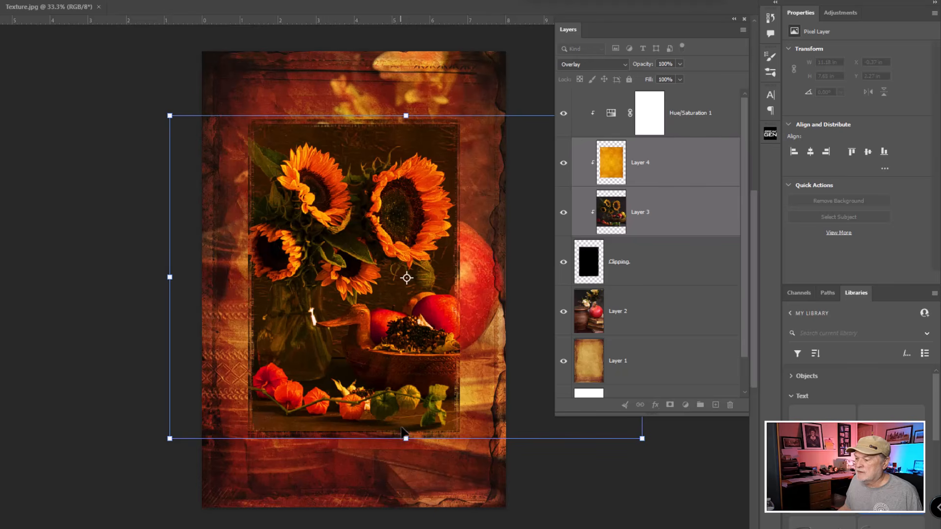
drag(405, 438, 406, 451)
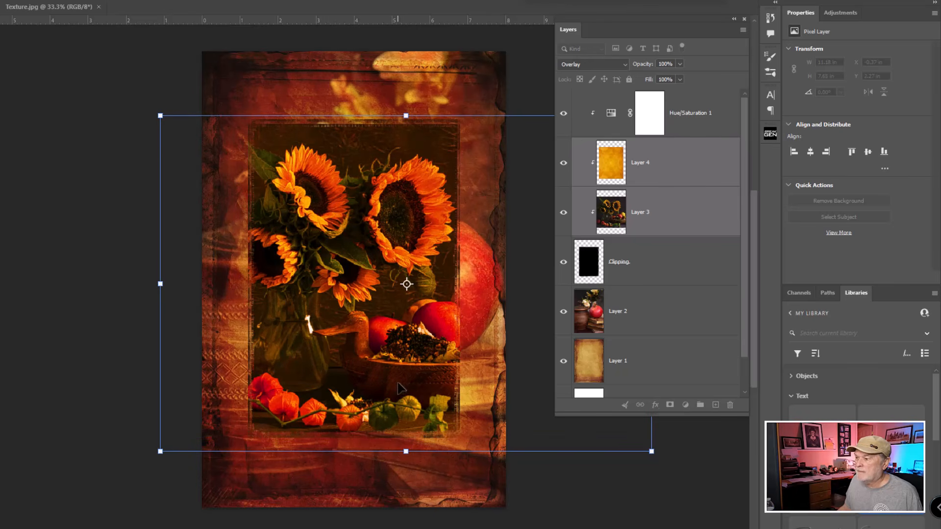
Step: Nudge the scaled photo and texture up and to the right within the frame, to about X -0.87 in, Y 1.58 in
key(Up)
key(Up)
key(Up)
key(Up)
key(Up)
key(Up)
key(Up)
key(Up)
key(Up)
key(Up)
key(Up)
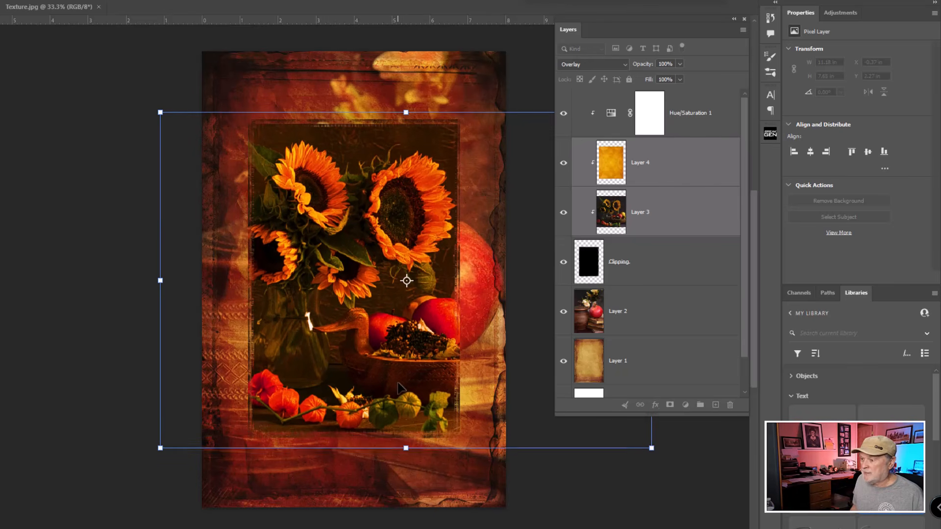
key(Right)
key(Right)
key(Right)
key(Right)
key(Right)
key(Right)
key(Right)
key(Right)
key(Right)
key(Right)
key(Right)
key(Right)
key(Right)
key(Right)
key(Right)
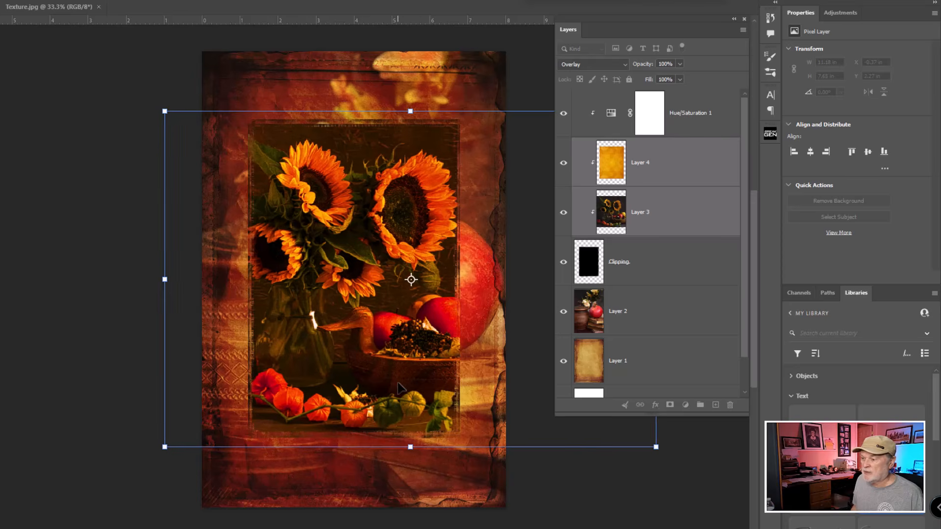
key(Right)
key(Right)
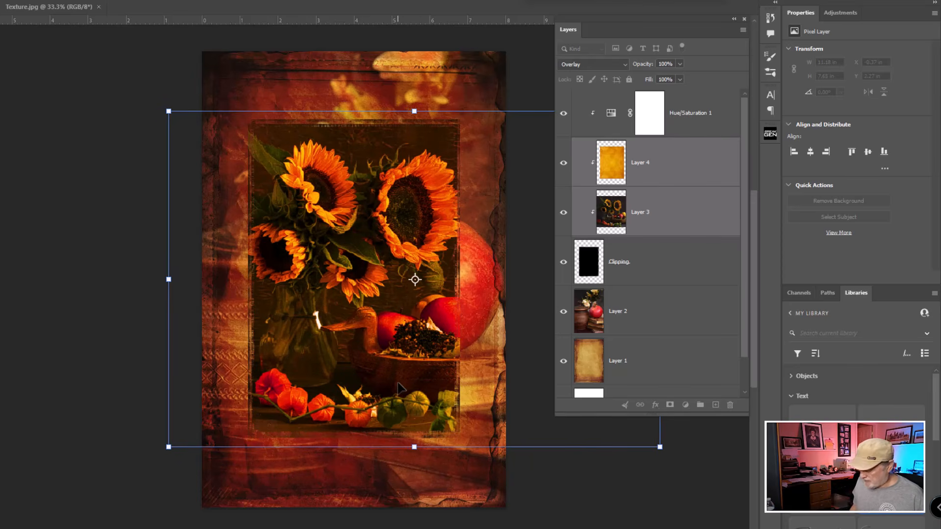
key(Return)
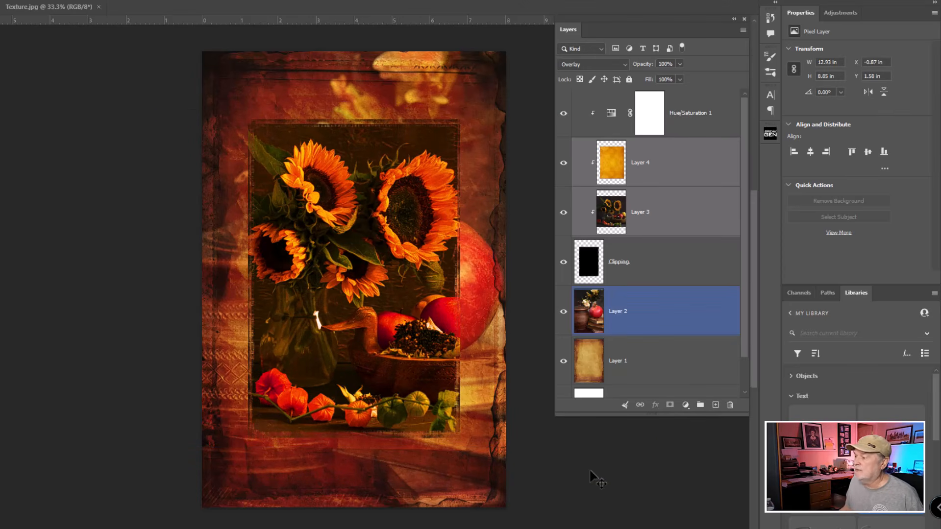
Step: Stamp all visible layers into a new layer above Hue/Saturation 1 and set its blend mode to Screen
click(616, 113)
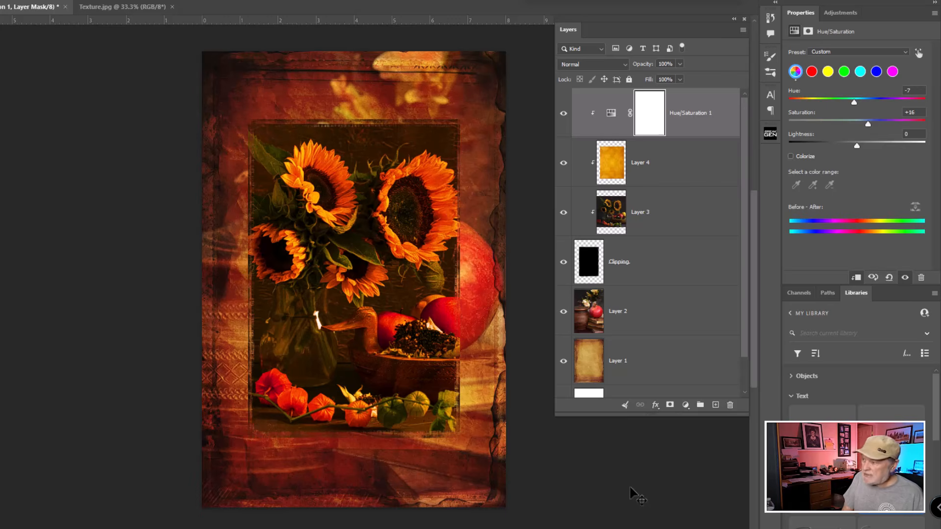
key(ctrl+alt+shift+e)
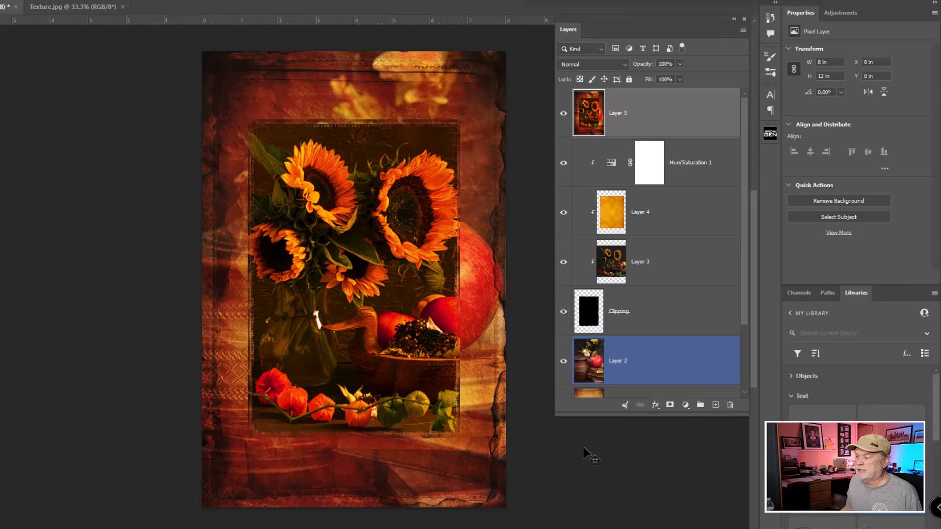
click(582, 196)
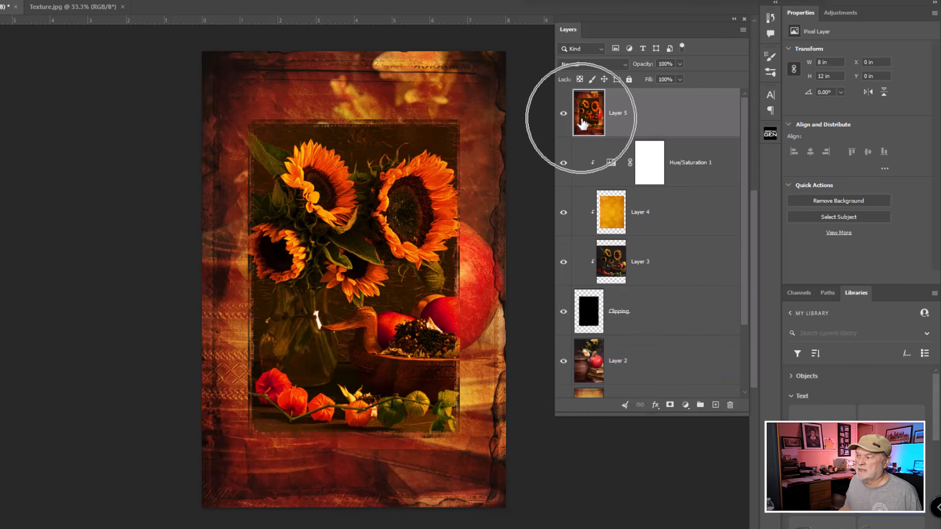
click(591, 65)
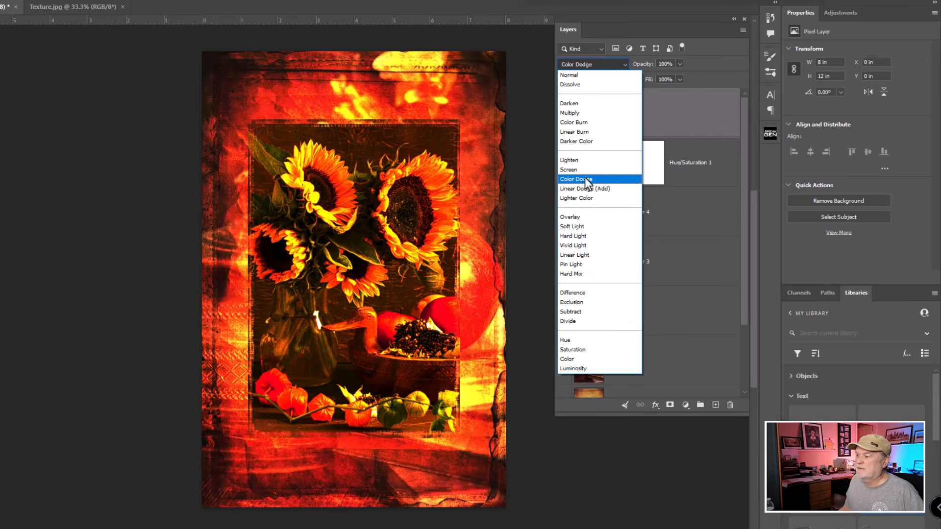
click(585, 169)
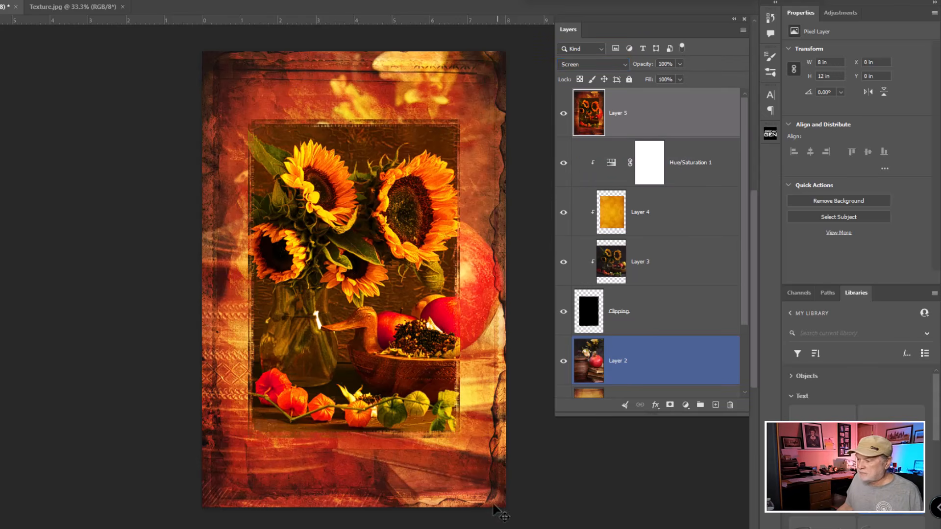
key(ctrl)
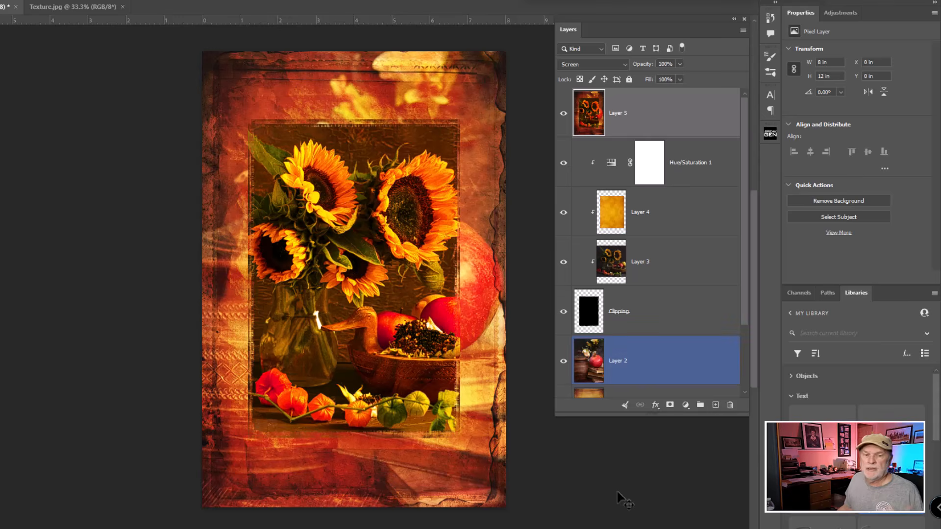